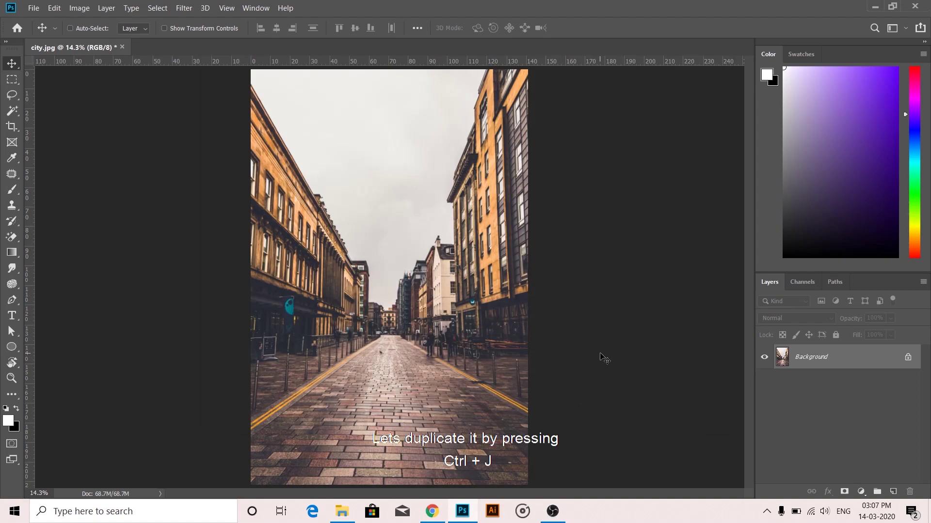
Duplicate the city photo layer and delete its grey sky using a Magic Wand selection
{"action": "key", "text": "ctrl+j"}
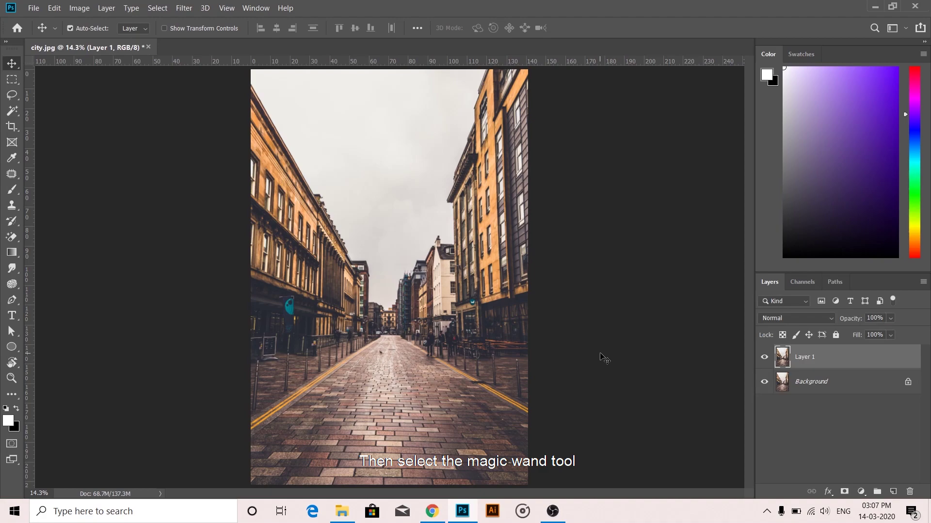
{"action": "left_click", "coordinate": [12, 110]}
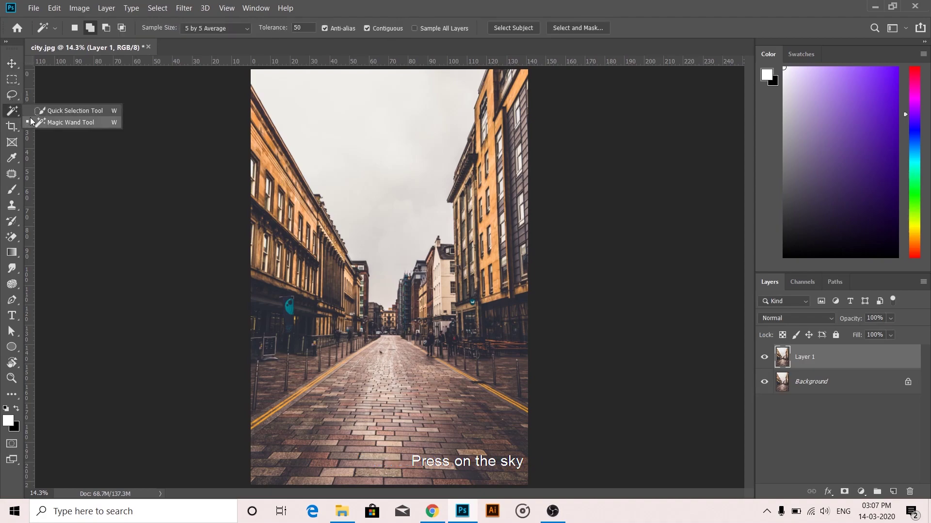
{"action": "left_click", "coordinate": [32, 121]}
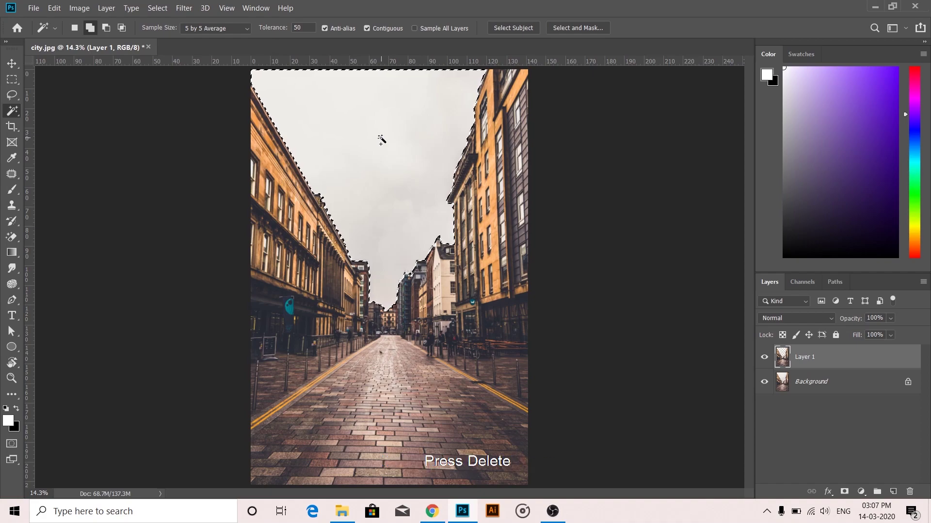
{"action": "key", "text": "Delete"}
{"action": "key", "text": "ctrl+d"}
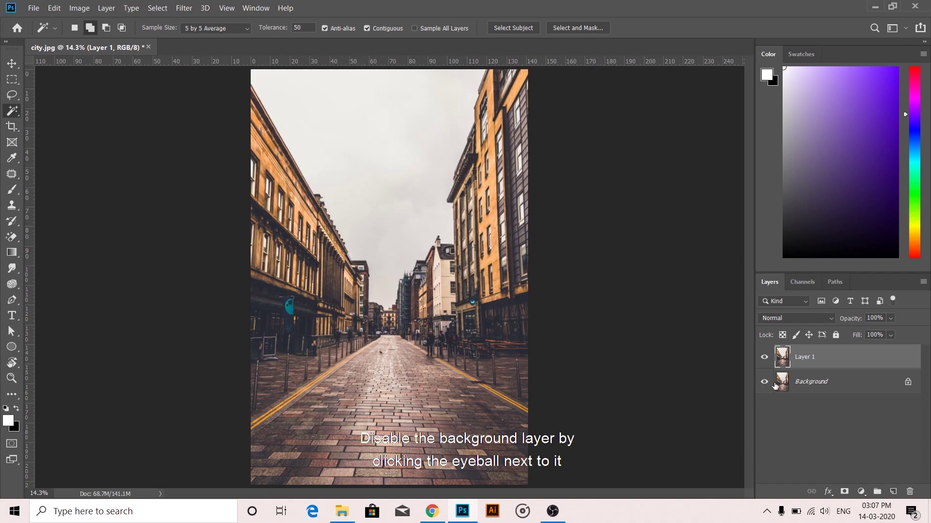
Hide the original Background layer and bring up the Open dialog for a sky image
{"action": "left_click", "coordinate": [764, 381]}
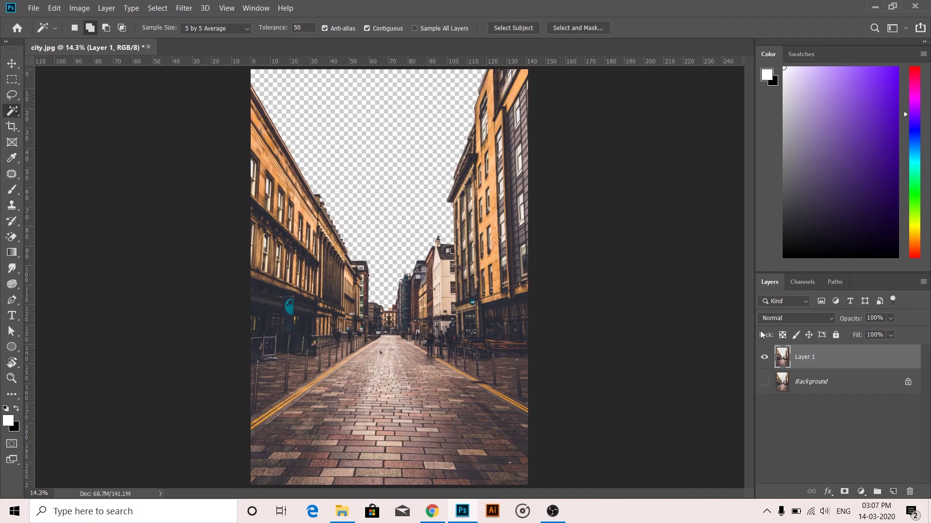
{"action": "left_click", "coordinate": [34, 7]}
{"action": "left_click", "coordinate": [42, 32]}
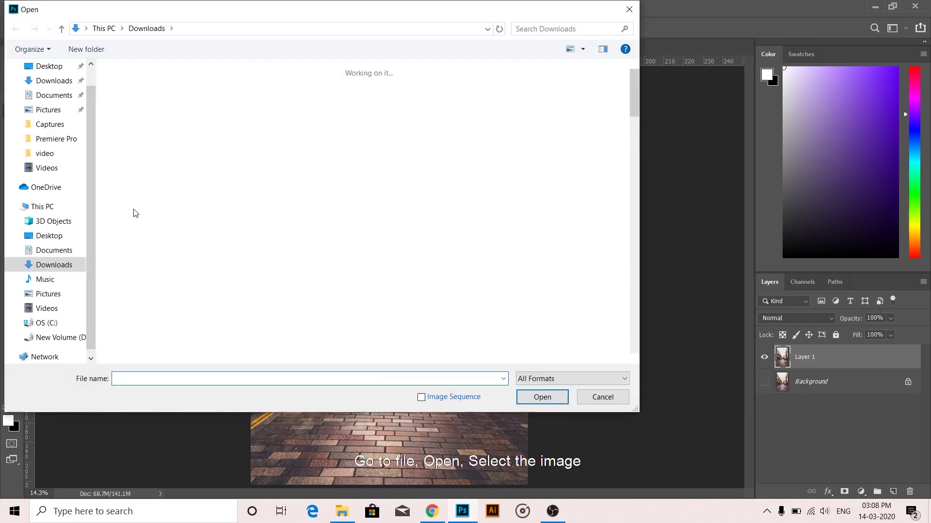
Open stars.jpg, move it into city.jpg, and place Layer 2 below the city layer
{"action": "double_click", "coordinate": [206, 134]}
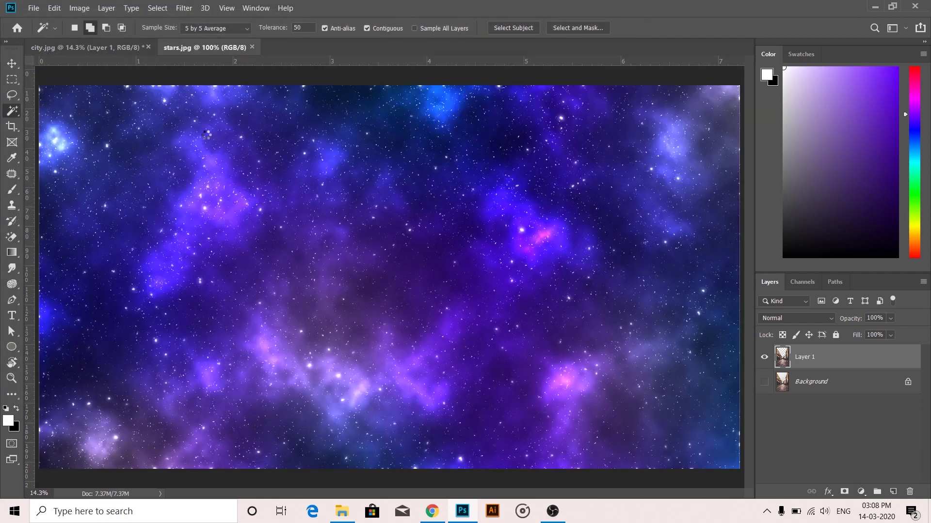
{"action": "key", "text": "v"}
{"action": "mouse_move", "coordinate": [251, 177]}
{"action": "left_mouse_down"}
{"action": "mouse_move", "coordinate": [122, 52]}
{"action": "mouse_move", "coordinate": [358, 191]}
{"action": "left_mouse_up"}
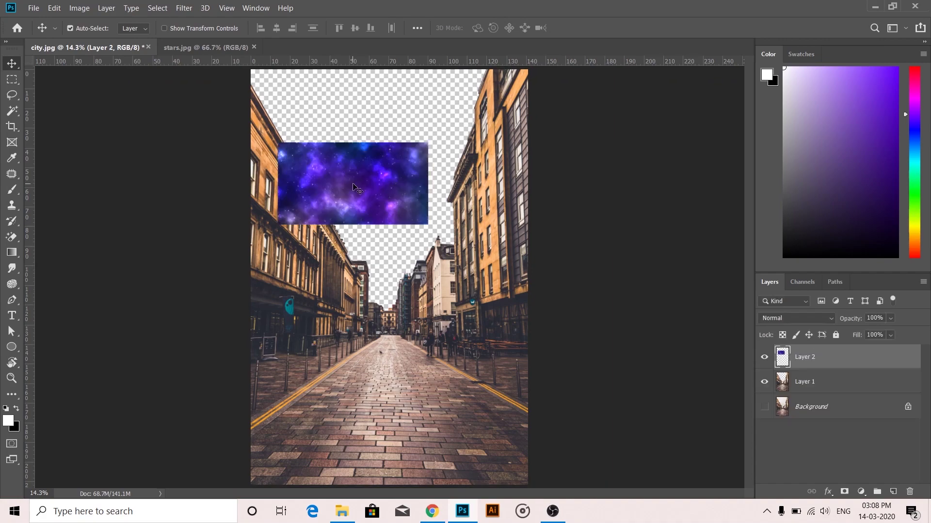
{"action": "left_click_drag", "start_coordinate": [819, 378], "coordinate": [824, 390]}
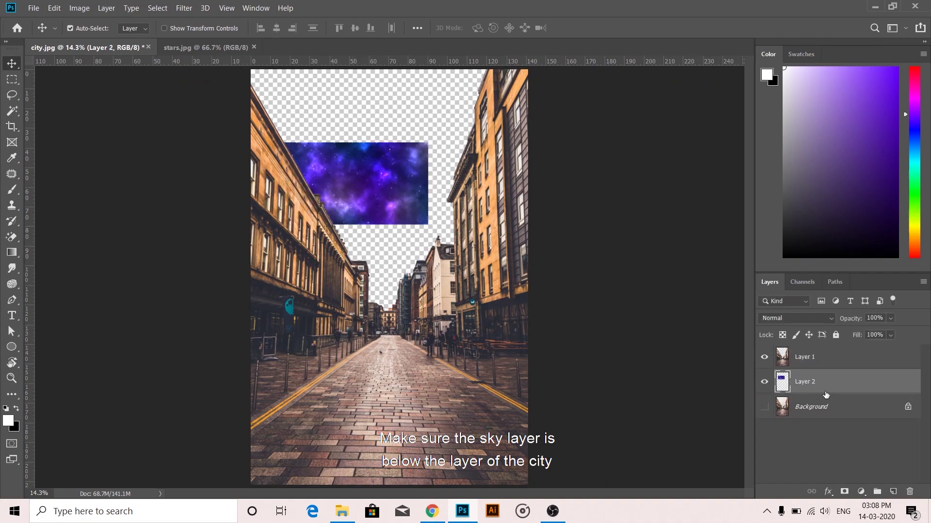
{"action": "key", "text": "ctrl+t"}
Scale the stars layer to about 300% and position it to fill the empty sky
{"action": "scroll", "coordinate": [401, 237], "scroll_direction": "down", "scroll_amount": 1}
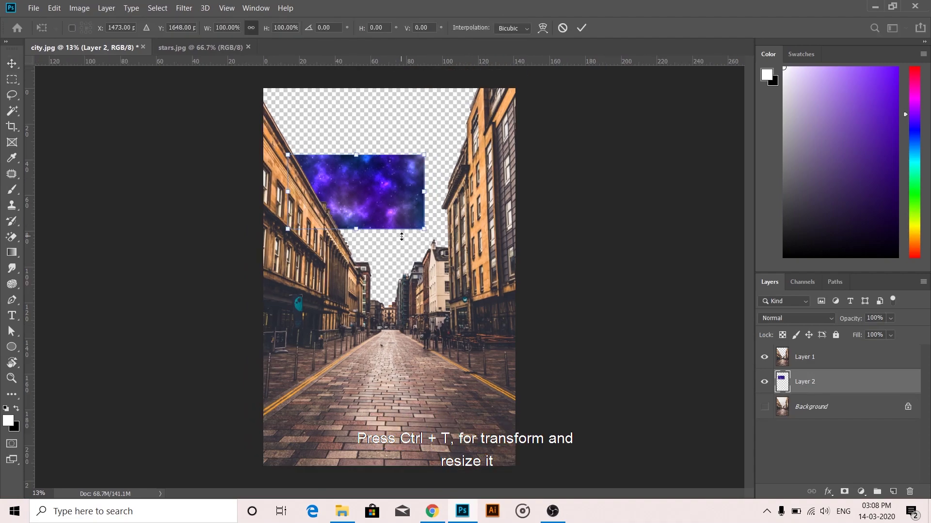
{"action": "left_click_drag", "start_coordinate": [426, 228], "coordinate": [632, 341]}
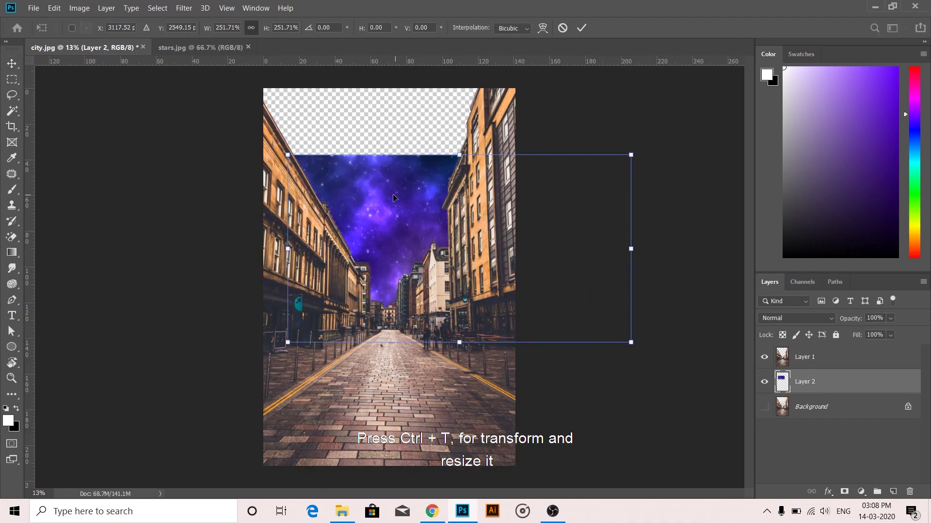
{"action": "left_click_drag", "start_coordinate": [392, 194], "coordinate": [264, 127]}
{"action": "left_click_drag", "start_coordinate": [505, 276], "coordinate": [567, 323]}
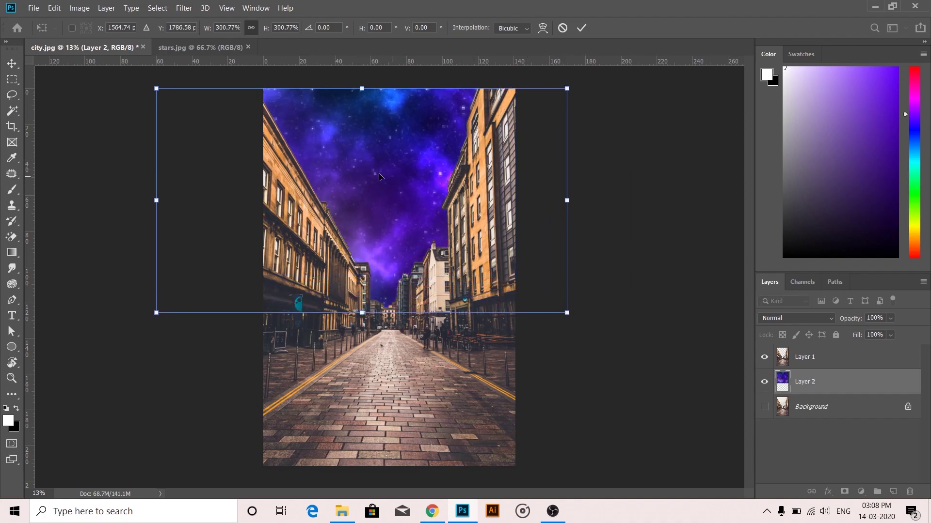
{"action": "mouse_move", "coordinate": [379, 177]}
{"action": "left_mouse_down"}
{"action": "mouse_move", "coordinate": [296, 179]}
{"action": "mouse_move", "coordinate": [308, 182]}
{"action": "left_mouse_up"}
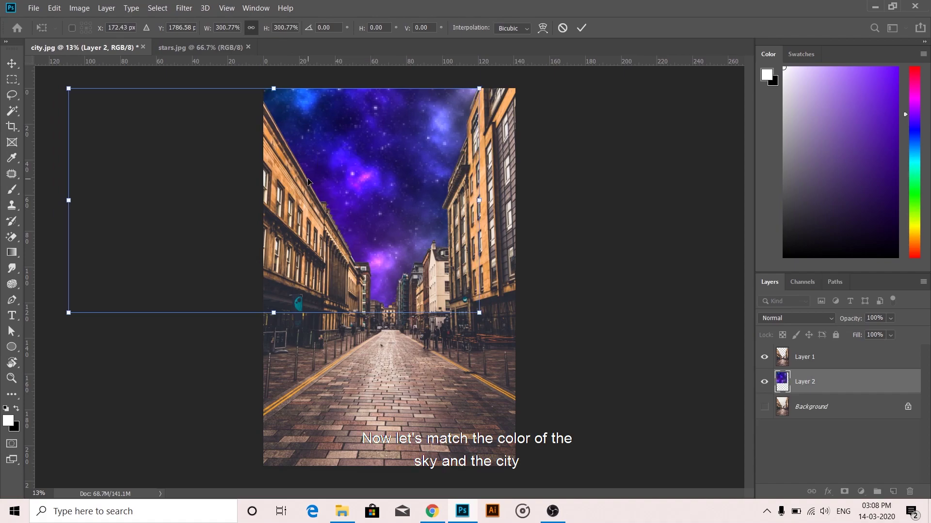
{"action": "key", "text": "Return"}
{"action": "left_click", "coordinate": [354, 160]}
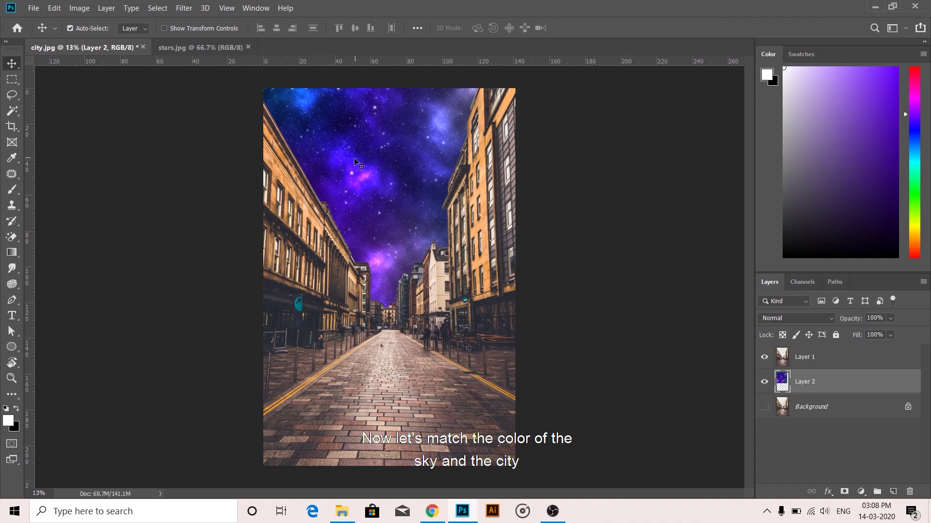
Add a Curves layer clipped to city Layer 1, pulling the midtones down to darken it
{"action": "left_click", "coordinate": [817, 358]}
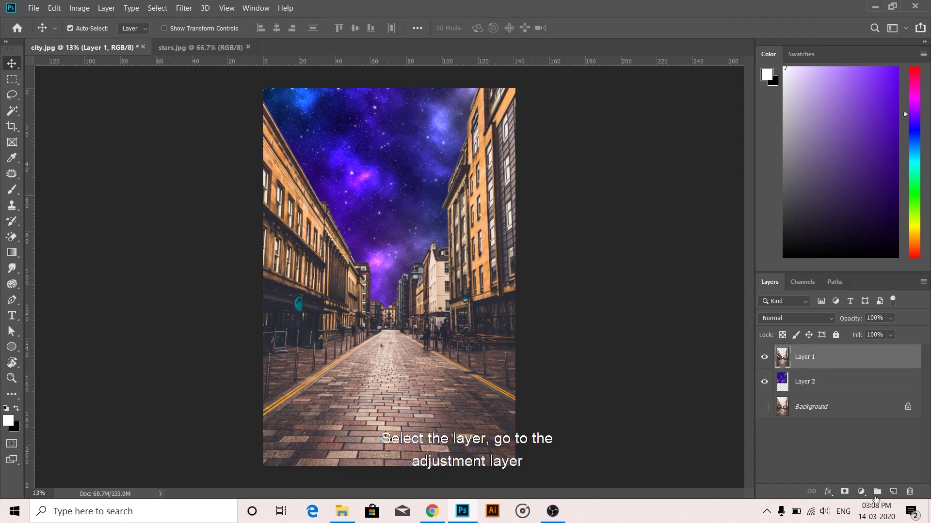
{"action": "left_click", "coordinate": [861, 492]}
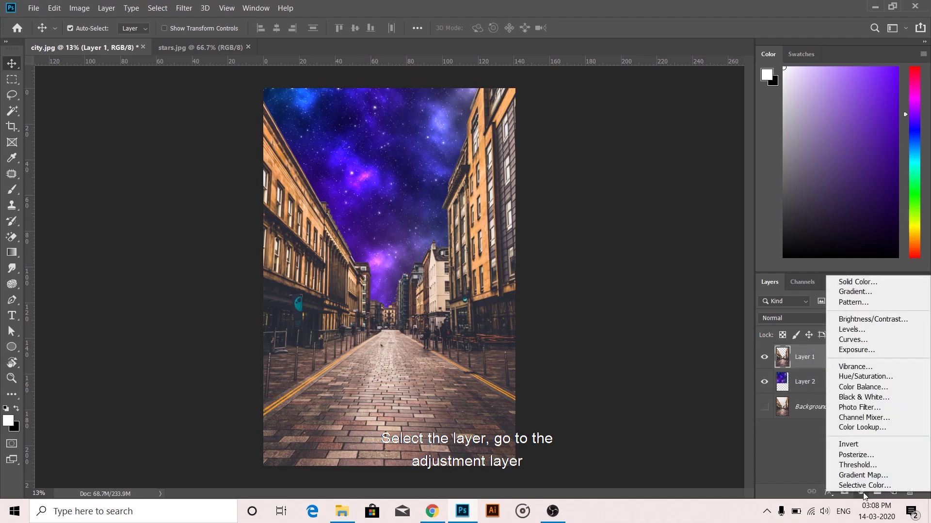
{"action": "left_click", "coordinate": [854, 340]}
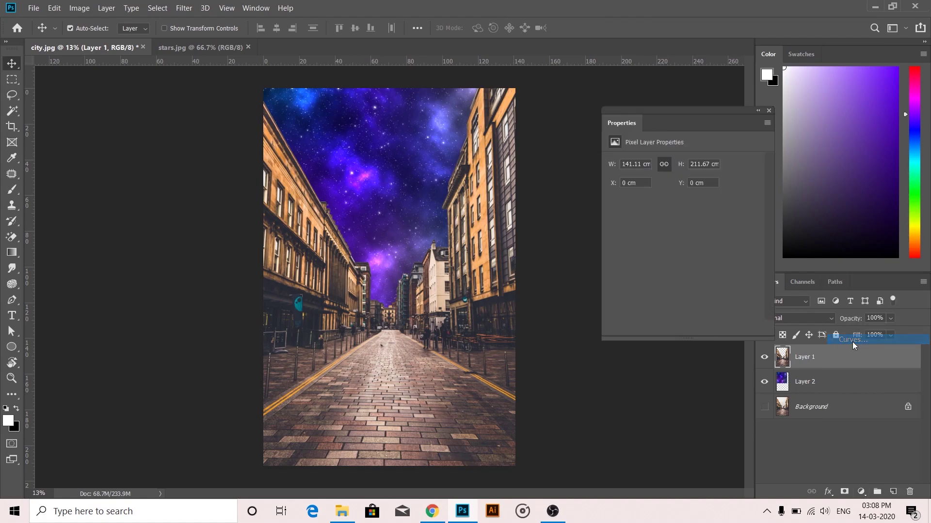
{"action": "left_click", "coordinate": [683, 329]}
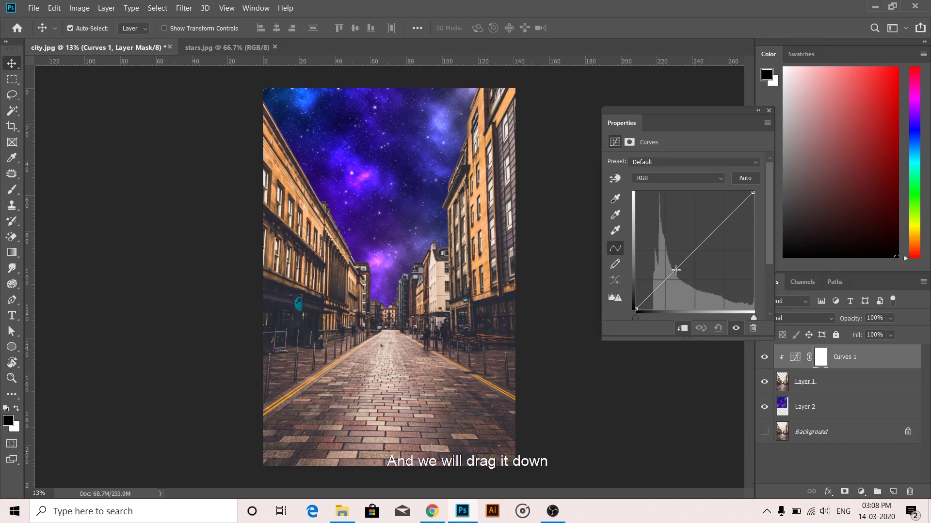
{"action": "left_click_drag", "start_coordinate": [678, 270], "coordinate": [679, 295]}
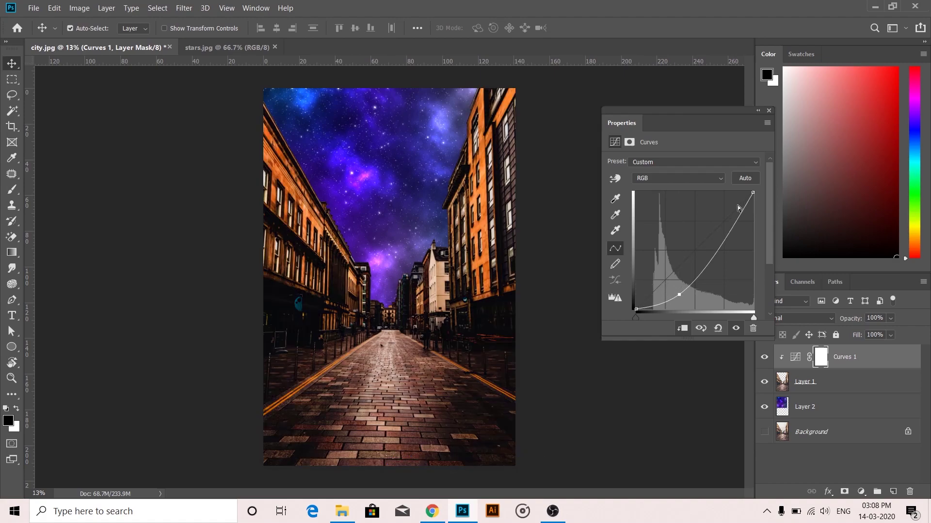
{"action": "left_click", "coordinate": [768, 111]}
Add a Hue/Saturation layer clipped to the city with hue -180, saturation +53, lightness -43
{"action": "left_click", "coordinate": [862, 493]}
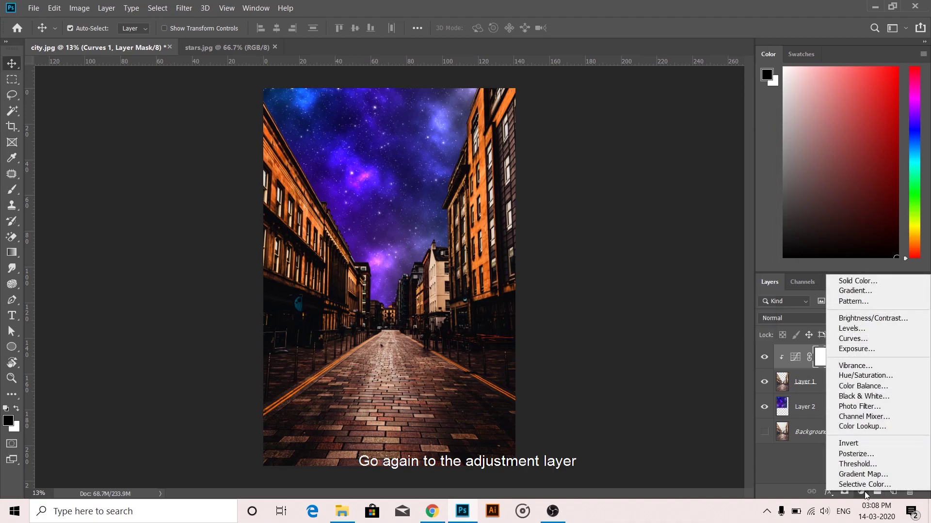
{"action": "left_click", "coordinate": [851, 376]}
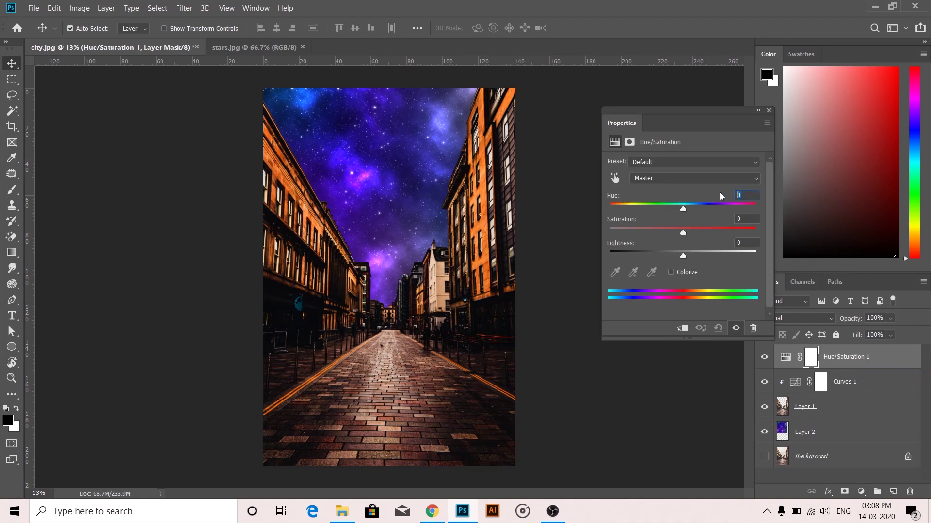
{"action": "type", "text": "-180"}
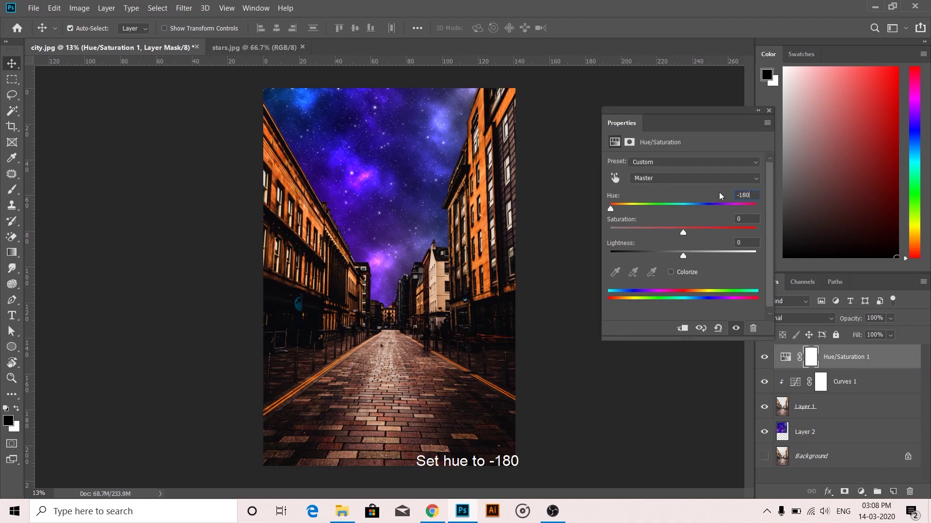
{"action": "left_click", "coordinate": [682, 328]}
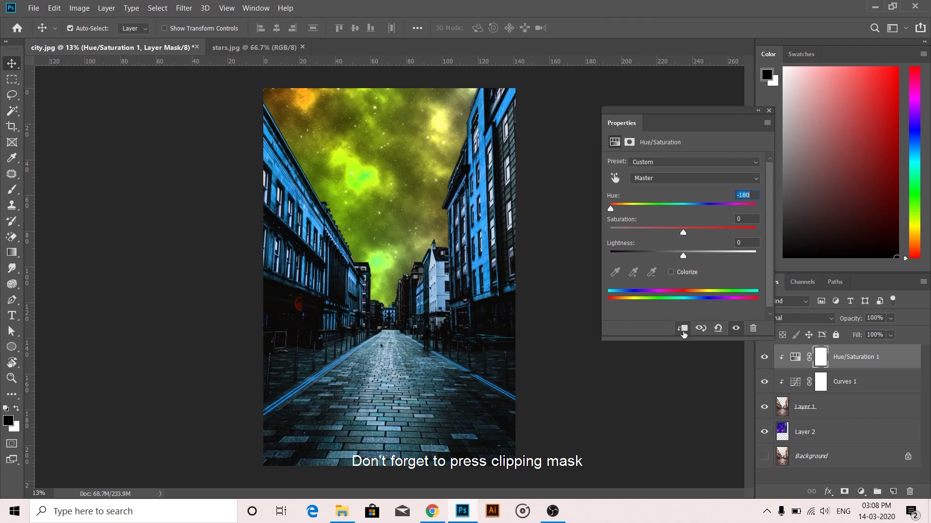
{"action": "key", "text": "Tab"}
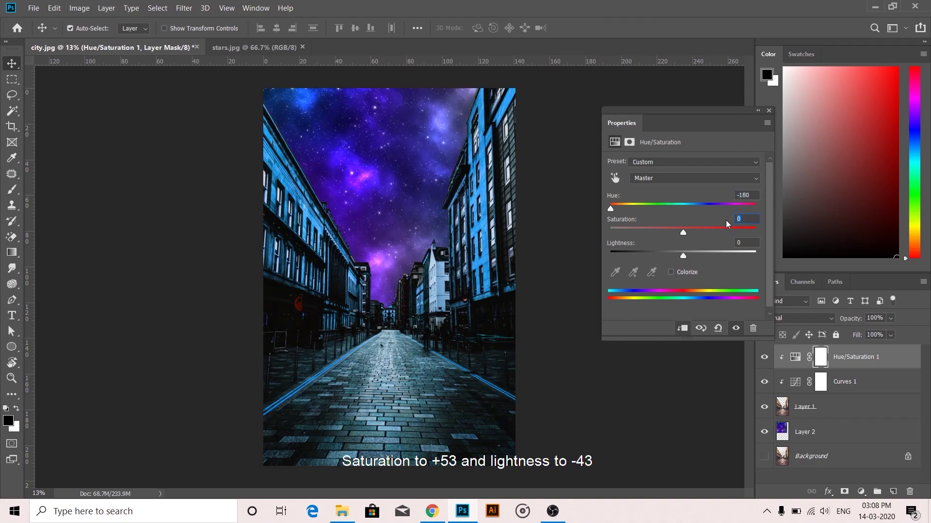
{"action": "type", "text": "53"}
{"action": "type", "text": "43"}
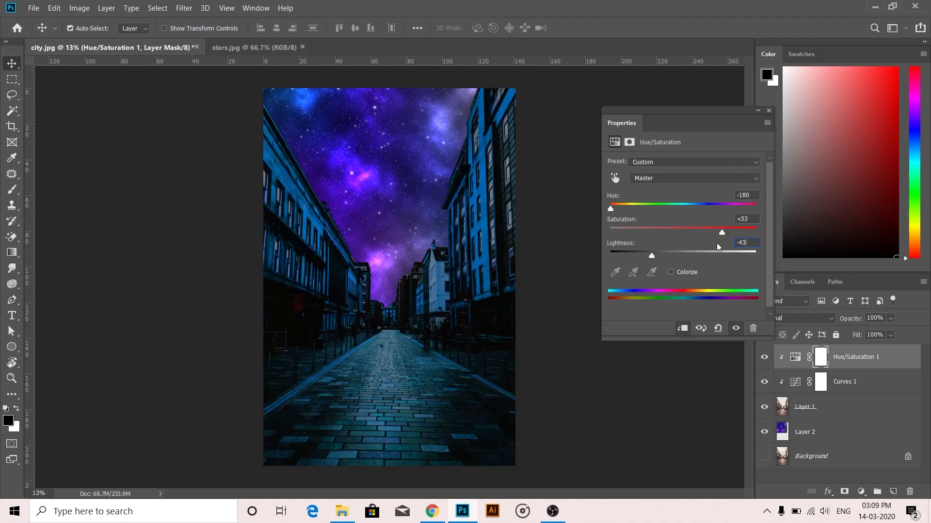
{"action": "left_click", "coordinate": [769, 112]}
{"action": "left_click", "coordinate": [861, 492]}
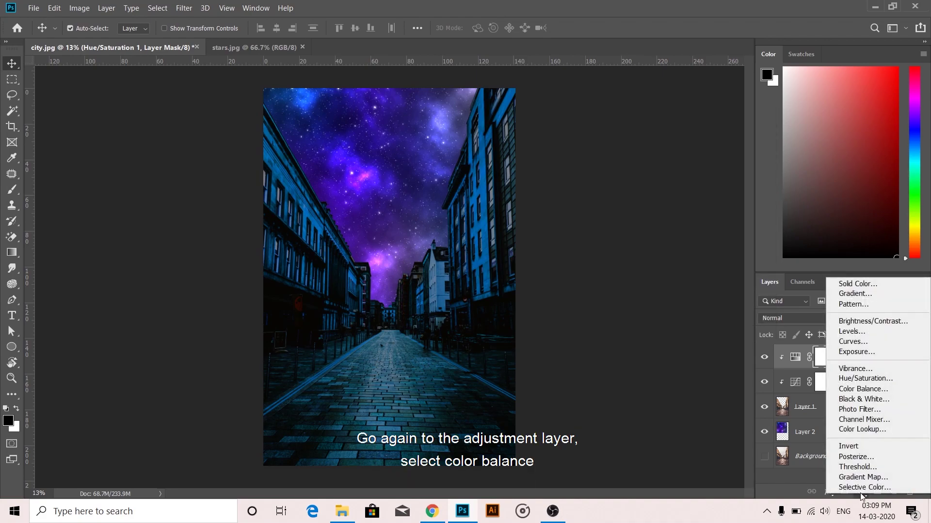
Clip a Color Balance layer to the city with midtones Red +100, Magenta–Green −12, Blue +29
{"action": "left_click", "coordinate": [866, 389]}
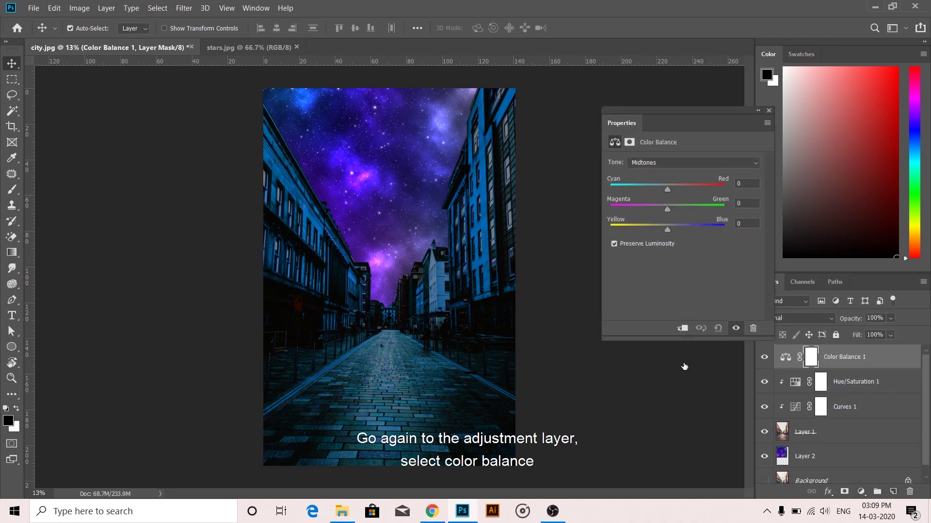
{"action": "left_click", "coordinate": [682, 329]}
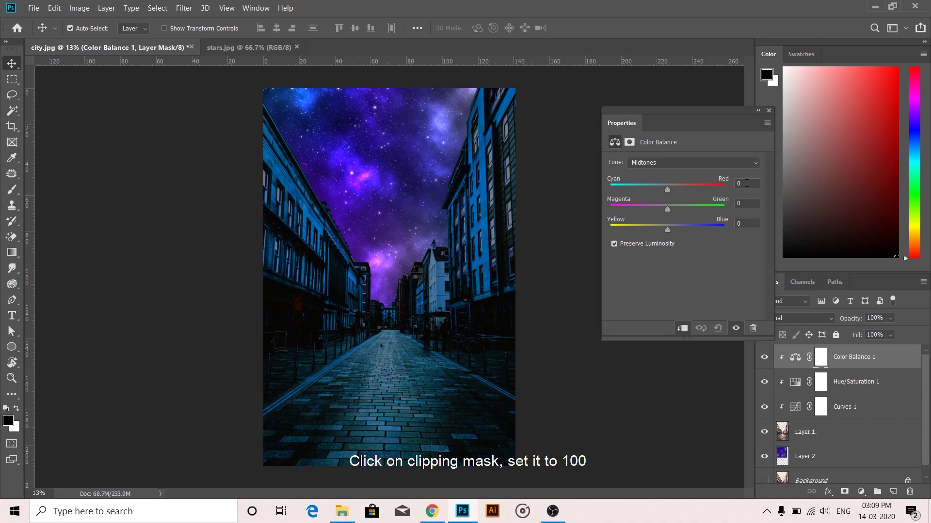
{"action": "type", "text": "100"}
{"action": "key", "text": "Tab"}
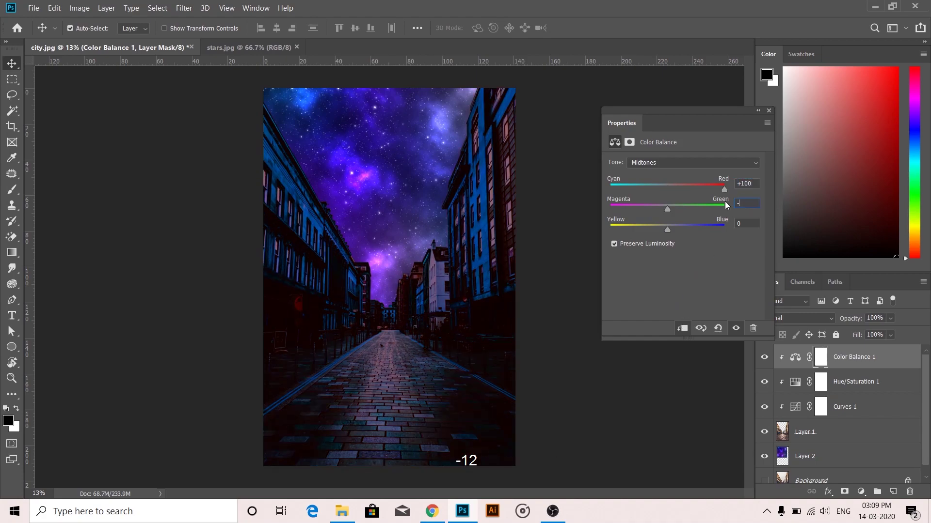
{"action": "type", "text": "12"}
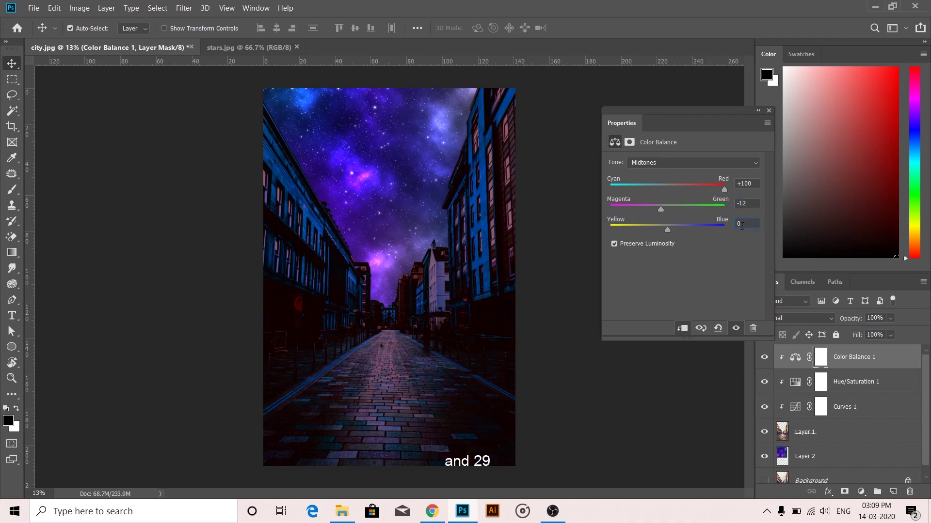
{"action": "type", "text": "29"}
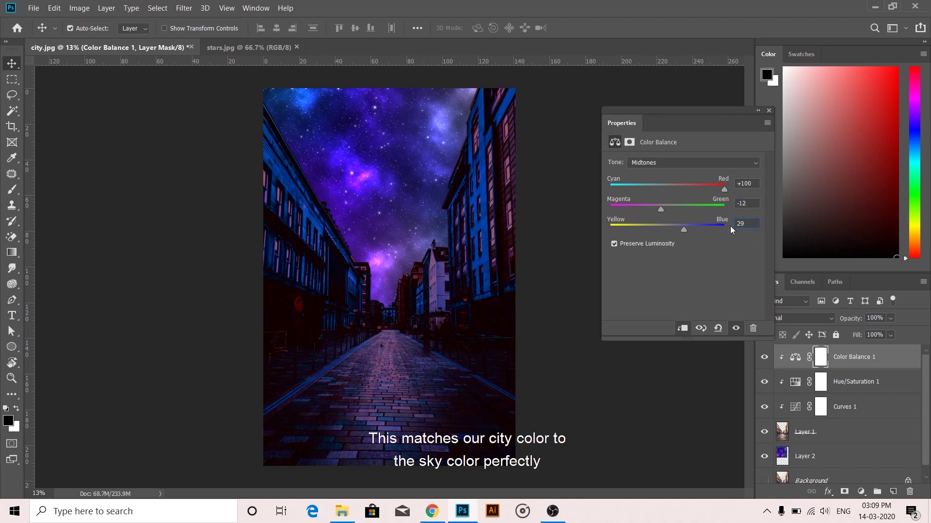
{"action": "left_click", "coordinate": [768, 110]}
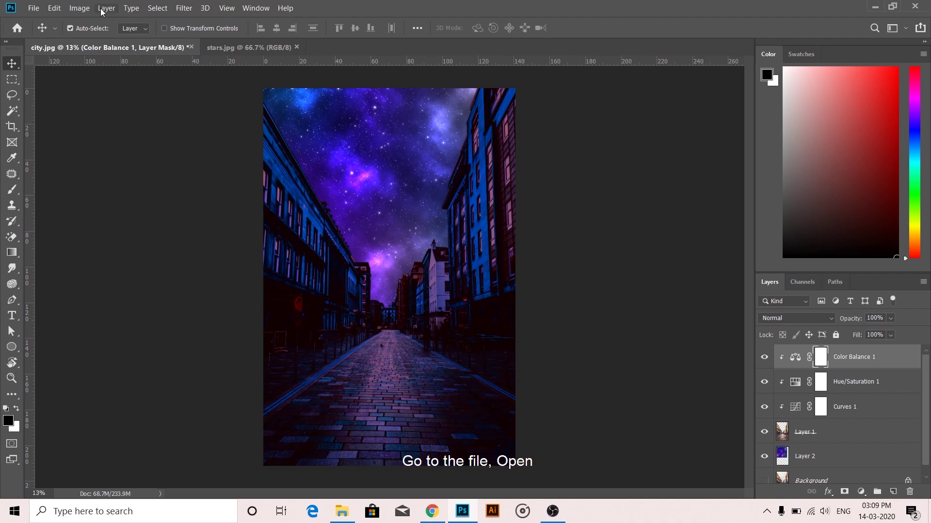
Open earth.jpg, select the earth with Select Subject, and move it into city.jpg as Layer 3
{"action": "left_click", "coordinate": [34, 8]}
{"action": "left_click", "coordinate": [46, 31]}
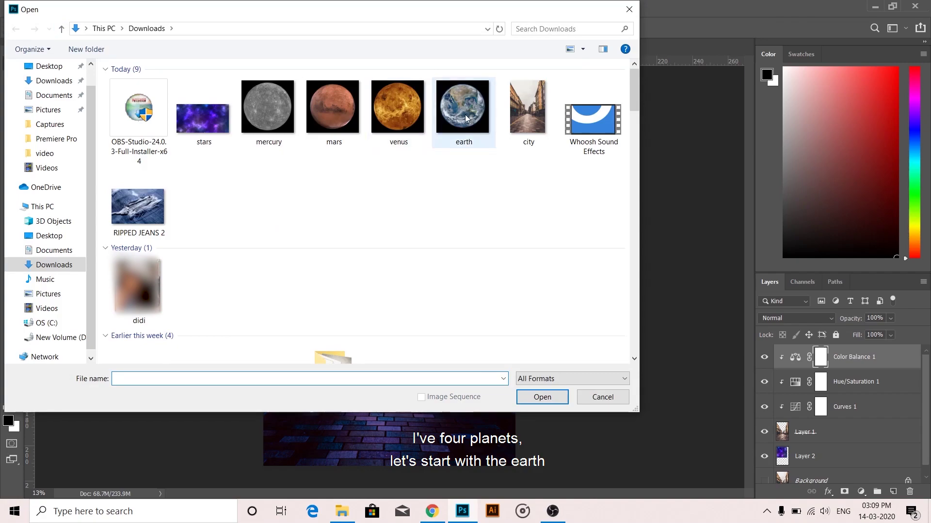
{"action": "double_click", "coordinate": [466, 118]}
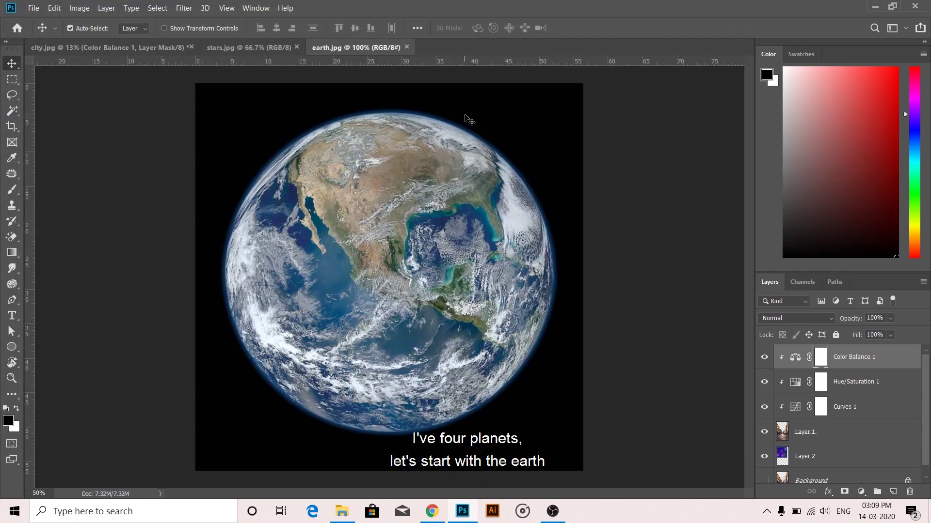
{"action": "left_click", "coordinate": [166, 12]}
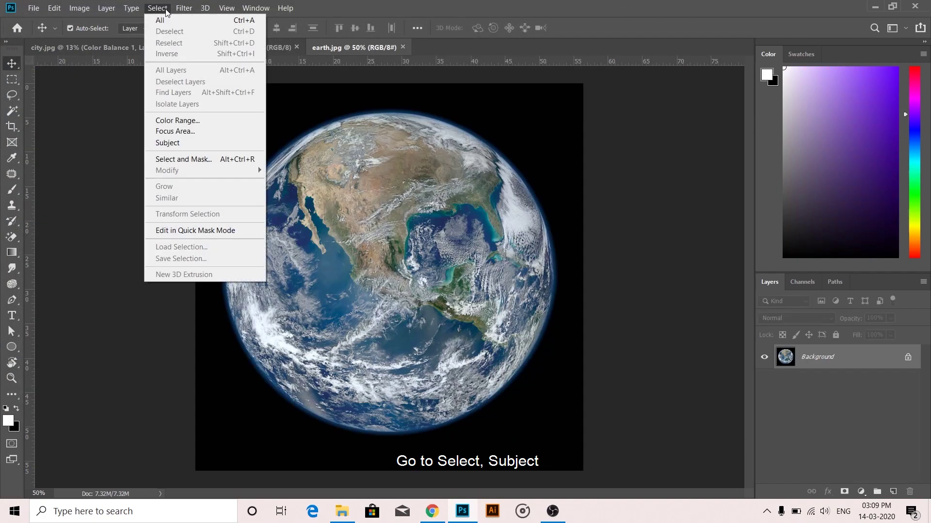
{"action": "left_click", "coordinate": [168, 141]}
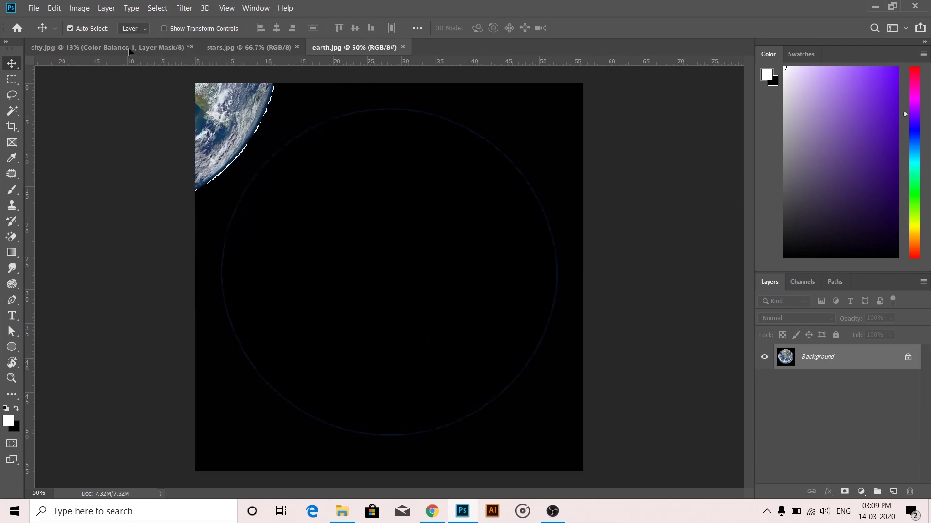
{"action": "left_click_drag", "start_coordinate": [129, 51], "coordinate": [357, 168]}
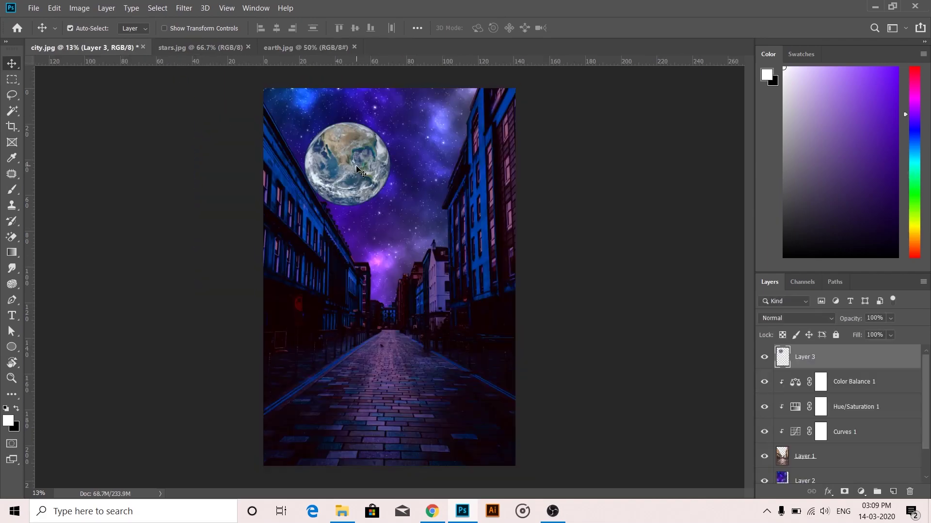
Scale the earth to about 55% in the upper sky and blend it with Linear Dodge (Add)
{"action": "key", "text": "ctrl+t"}
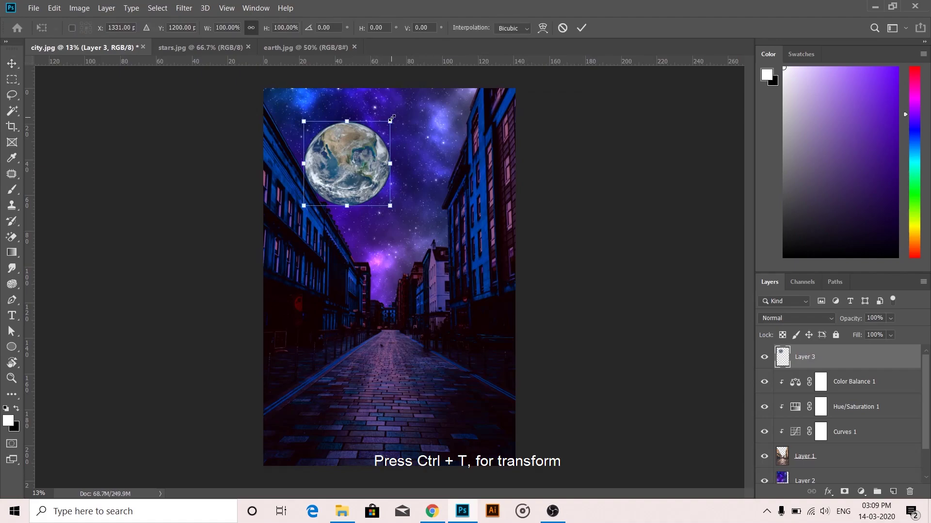
{"action": "mouse_move", "coordinate": [390, 117]}
{"action": "left_mouse_down"}
{"action": "mouse_move", "coordinate": [351, 158]}
{"action": "mouse_move", "coordinate": [341, 146]}
{"action": "left_mouse_up"}
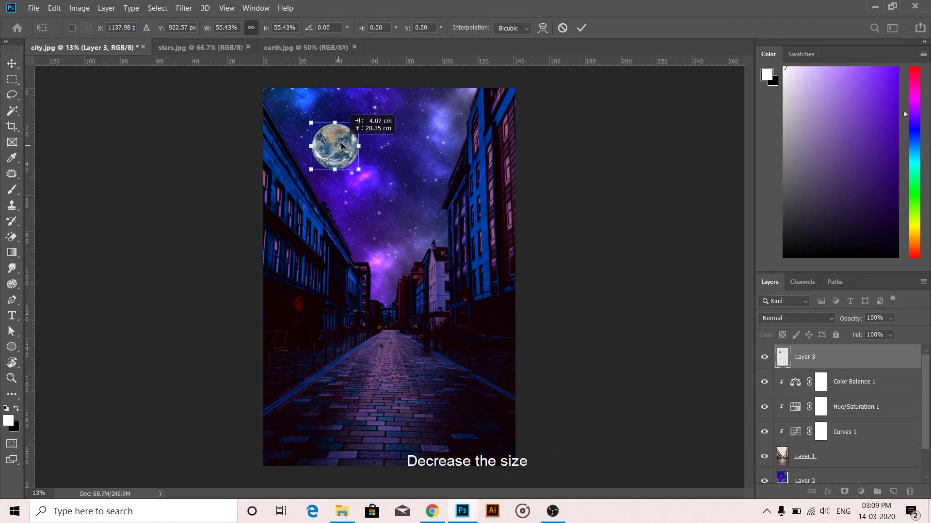
{"action": "key", "text": "Return"}
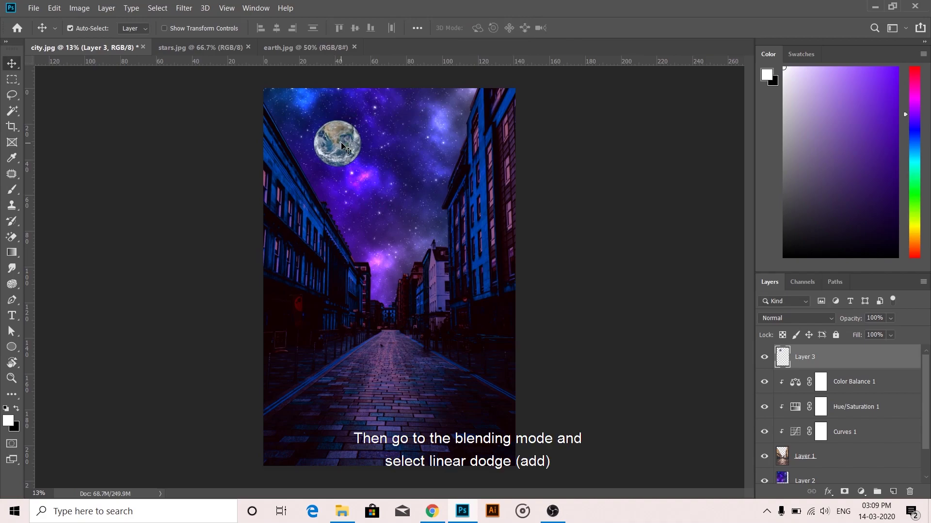
{"action": "left_click", "coordinate": [780, 318]}
{"action": "left_click", "coordinate": [780, 314]}
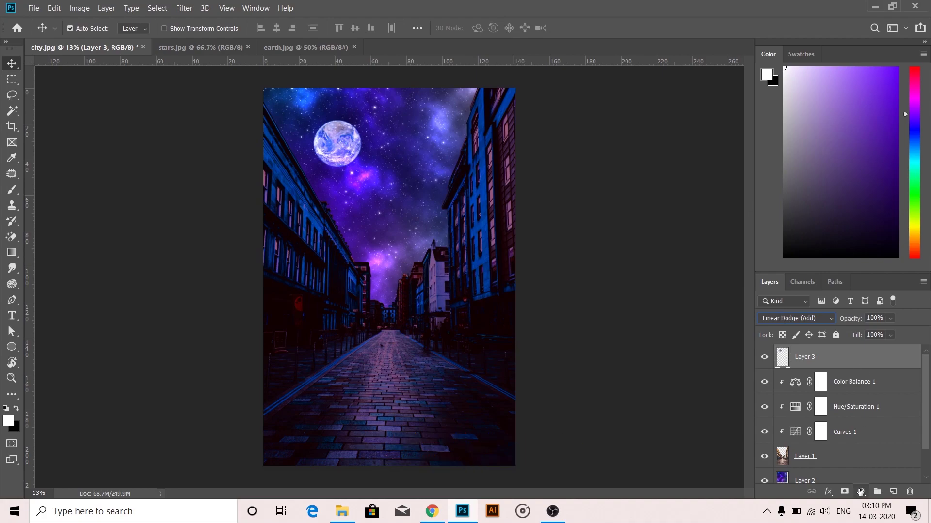
Clip a Color Lookup layer to the earth using the HorrorBlue.3DL 3DLUT preset
{"action": "left_click", "coordinate": [860, 492]}
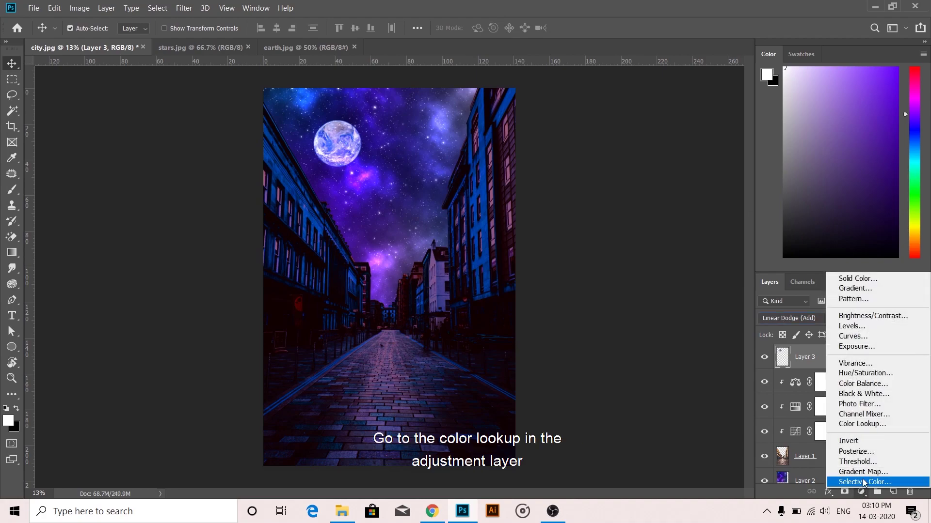
{"action": "left_click", "coordinate": [866, 424]}
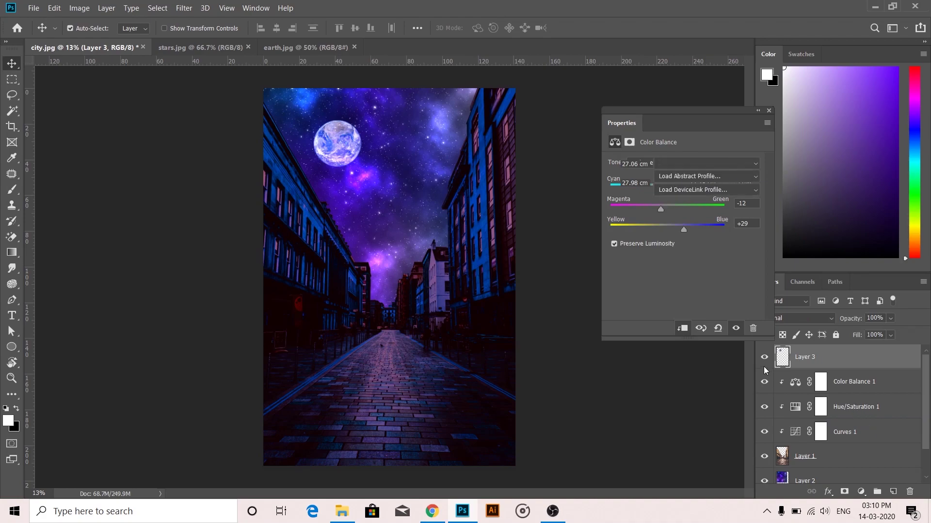
{"action": "left_click", "coordinate": [681, 330]}
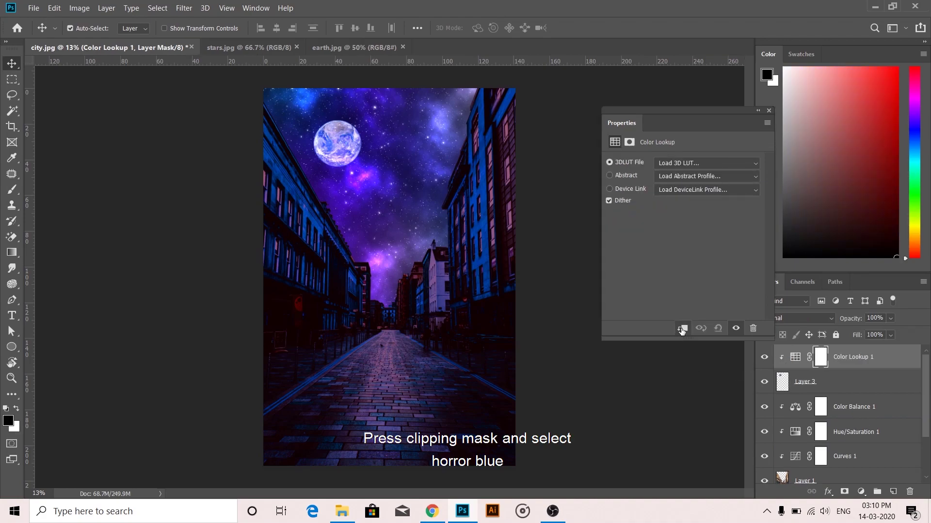
{"action": "left_click", "coordinate": [694, 165]}
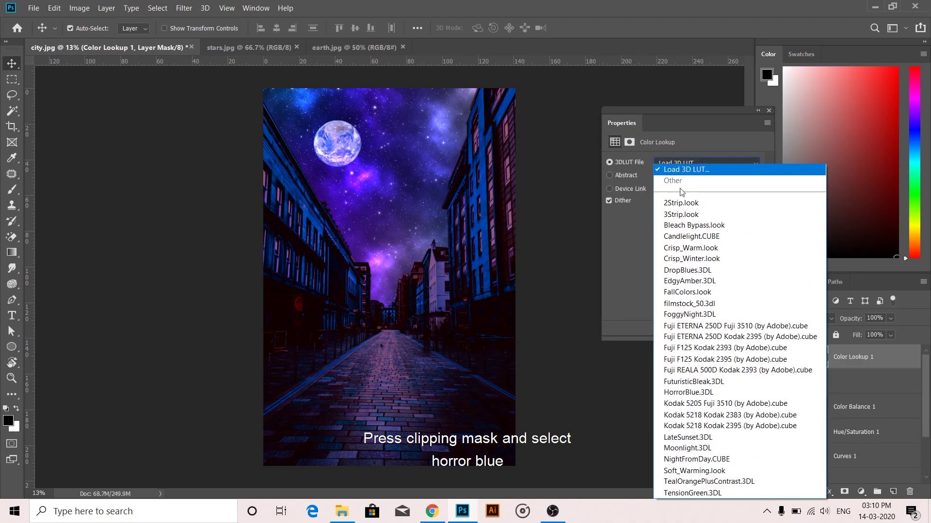
{"action": "left_click", "coordinate": [684, 392]}
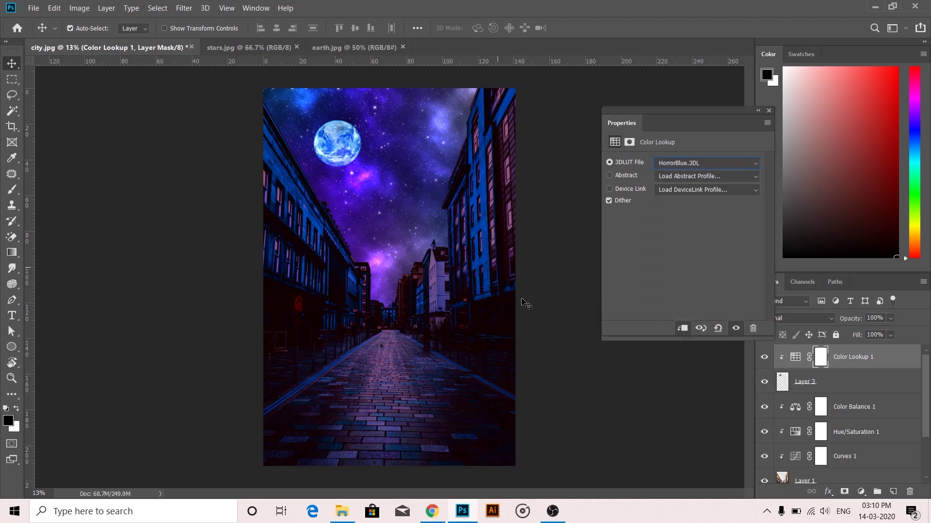
{"action": "left_click", "coordinate": [769, 111]}
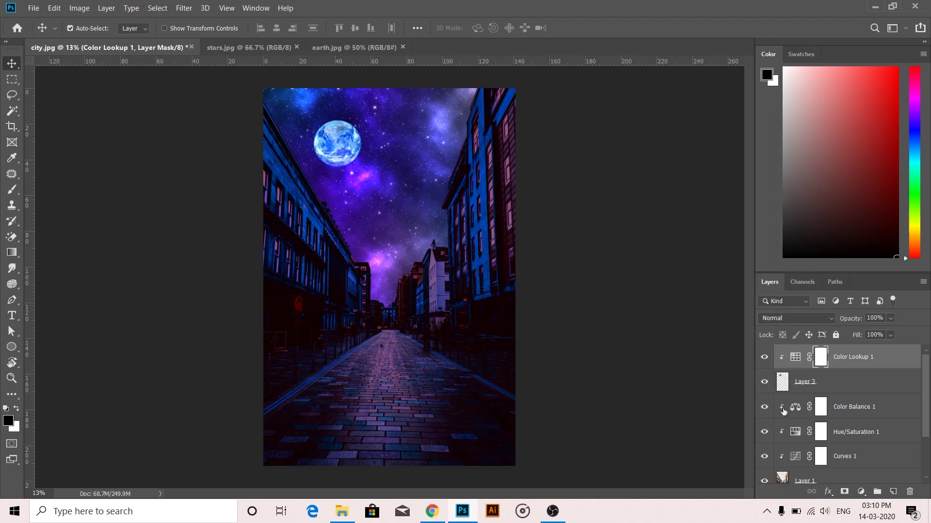
Add a layer mask to the earth layer and set a soft round brush to 75% opacity
{"action": "left_click", "coordinate": [804, 383]}
{"action": "left_click", "coordinate": [844, 492]}
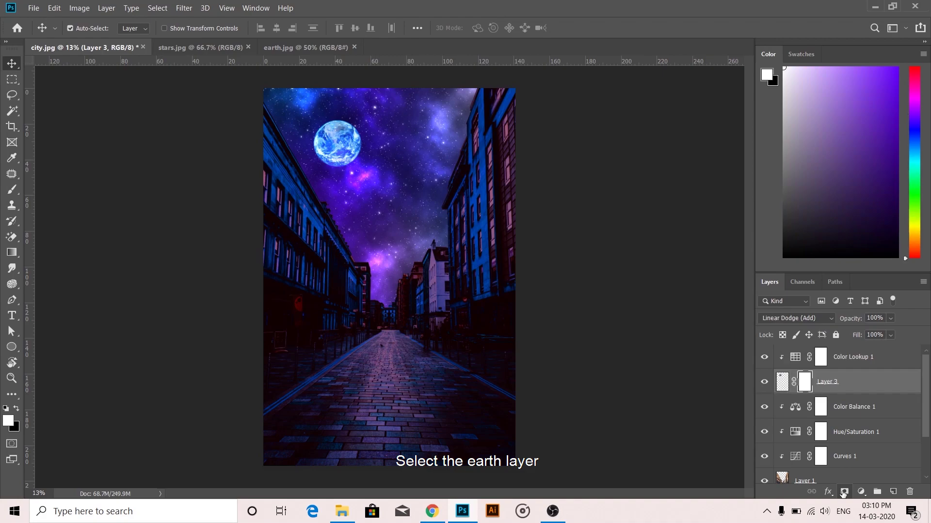
{"action": "key", "text": "b"}
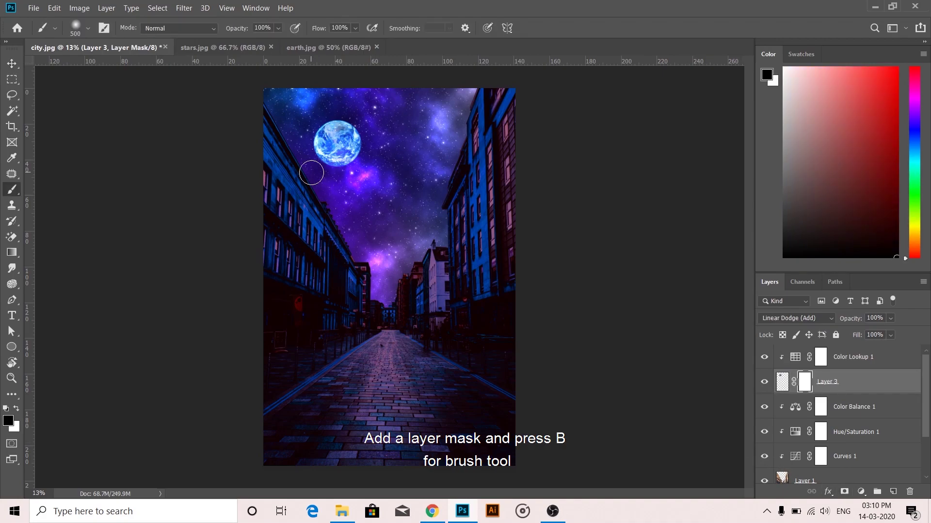
{"action": "left_click", "coordinate": [87, 28]}
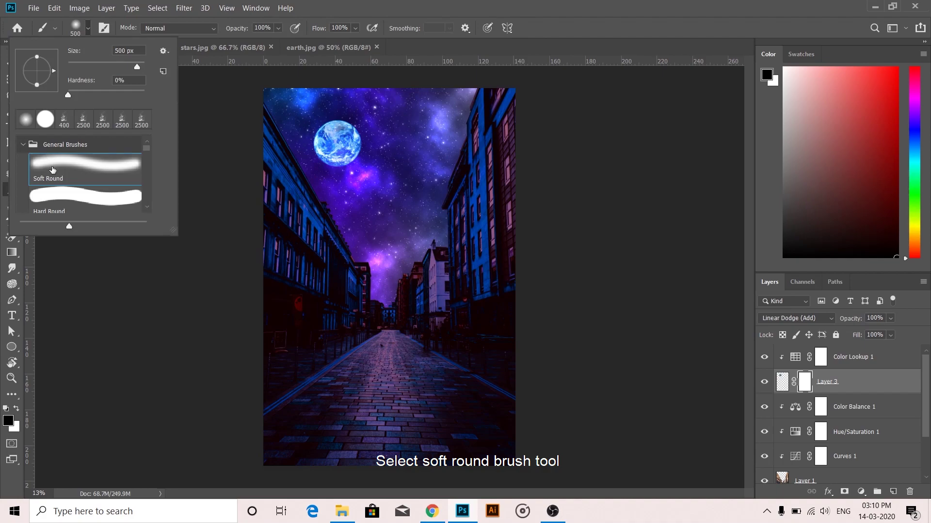
{"action": "left_click", "coordinate": [316, 4]}
{"action": "left_click_drag", "start_coordinate": [278, 28], "coordinate": [290, 40]}
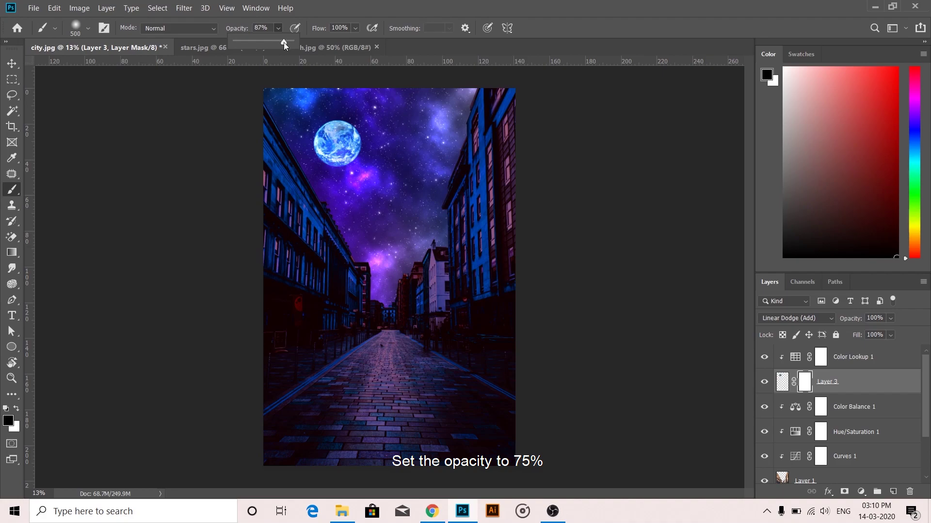
{"action": "left_click", "coordinate": [279, 29]}
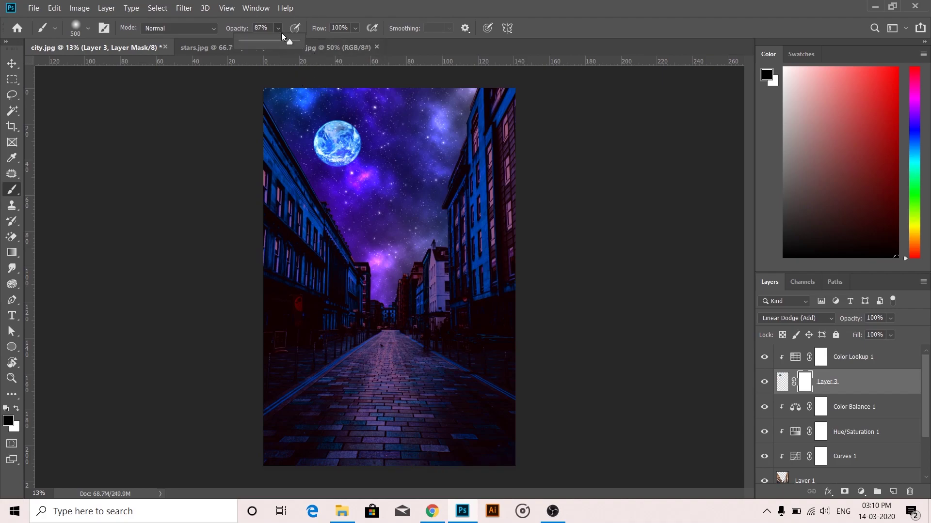
{"action": "left_click_drag", "start_coordinate": [290, 42], "coordinate": [283, 42]}
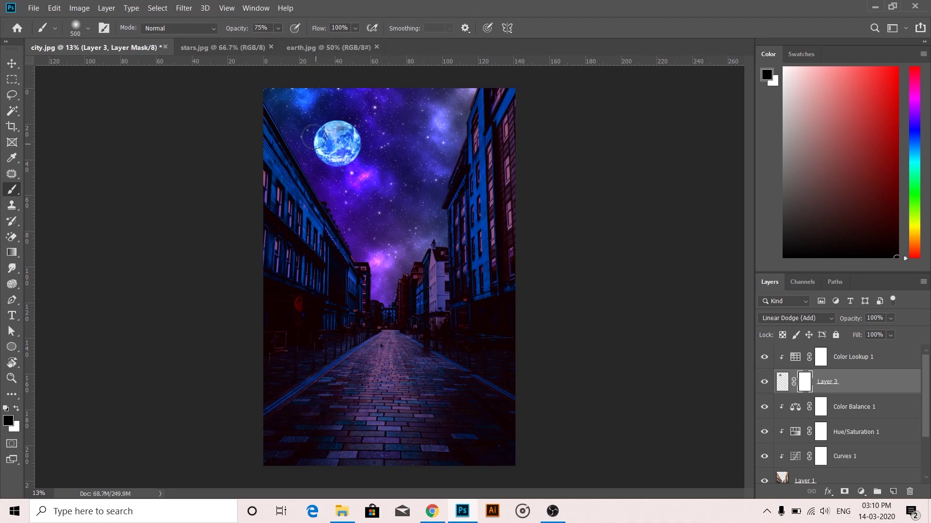
Paint black on the mask to soften the earth's left edge, then move the earth up-left
{"action": "scroll", "coordinate": [334, 167], "scroll_direction": "up", "scroll_amount": 2}
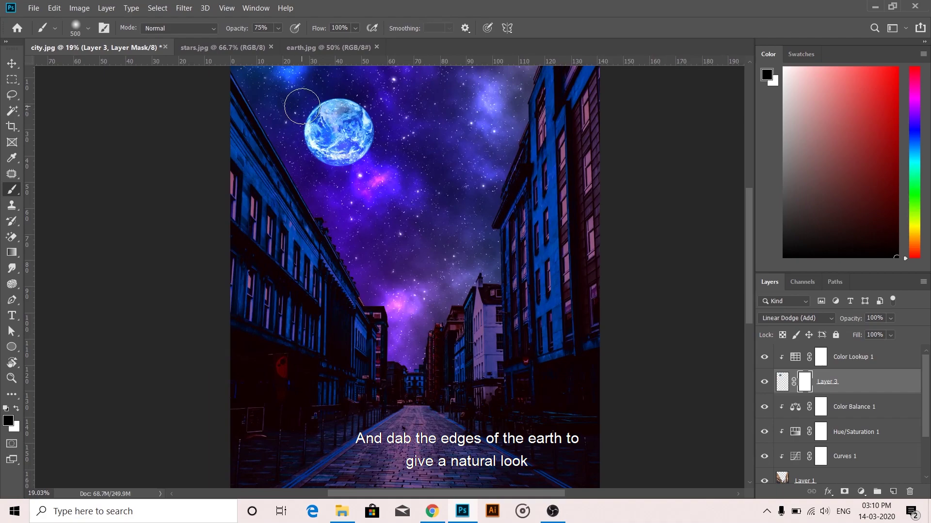
{"action": "mouse_move", "coordinate": [302, 113]}
{"action": "left_mouse_down"}
{"action": "mouse_move", "coordinate": [293, 114]}
{"action": "mouse_move", "coordinate": [296, 152]}
{"action": "left_mouse_up"}
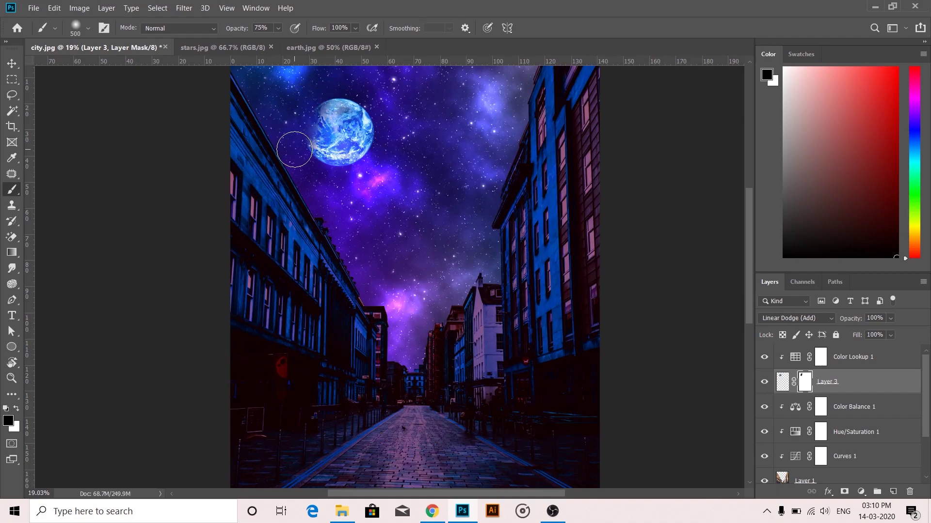
{"action": "scroll", "coordinate": [310, 121], "scroll_direction": "down", "scroll_amount": 2}
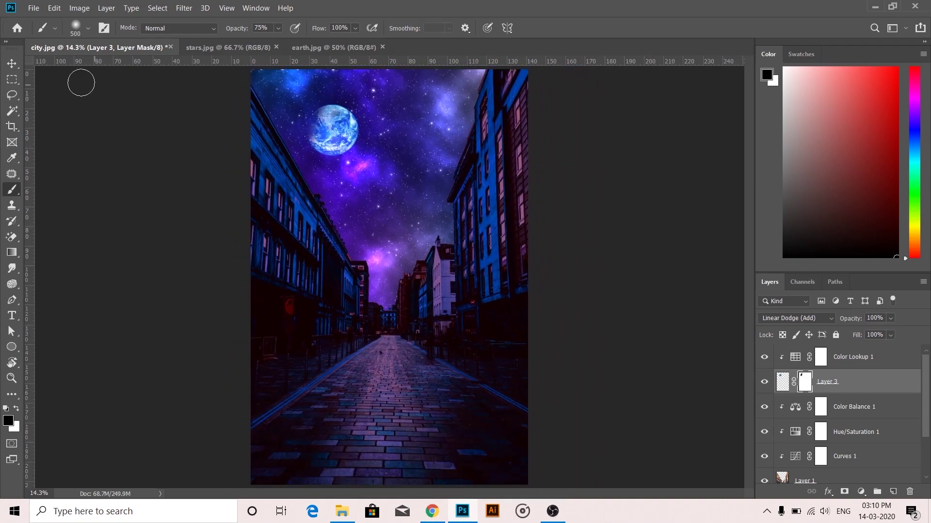
{"action": "left_click", "coordinate": [12, 63]}
{"action": "left_click_drag", "start_coordinate": [329, 135], "coordinate": [312, 119]}
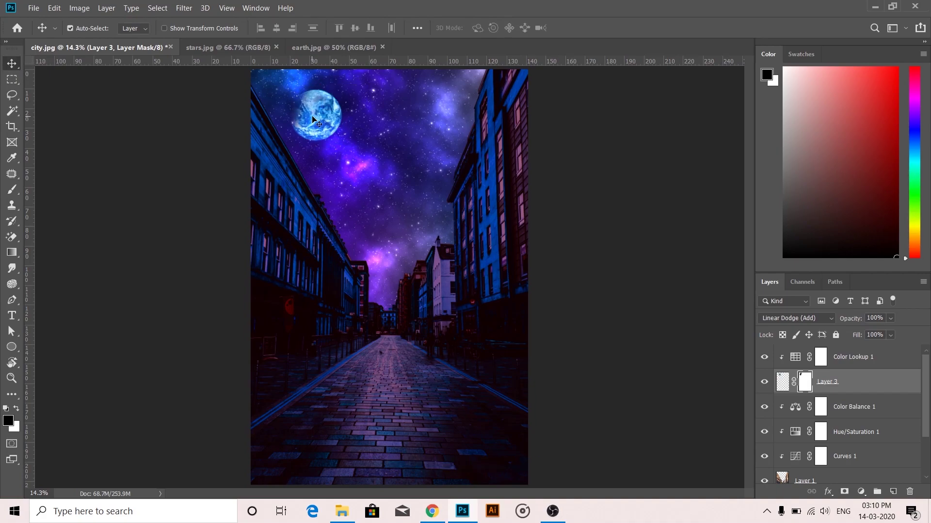
Open the venus.jpg image
{"action": "left_click", "coordinate": [33, 8]}
{"action": "left_click", "coordinate": [42, 32]}
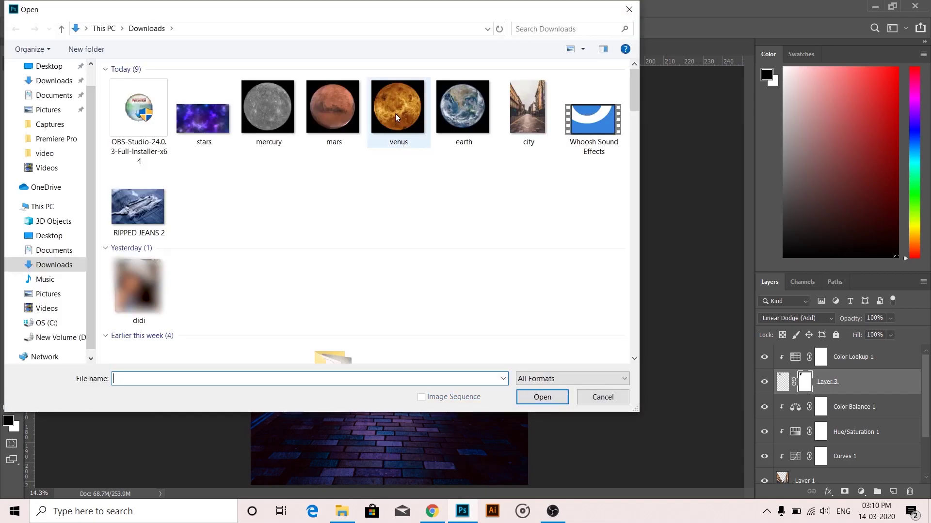
{"action": "double_click", "coordinate": [395, 115]}
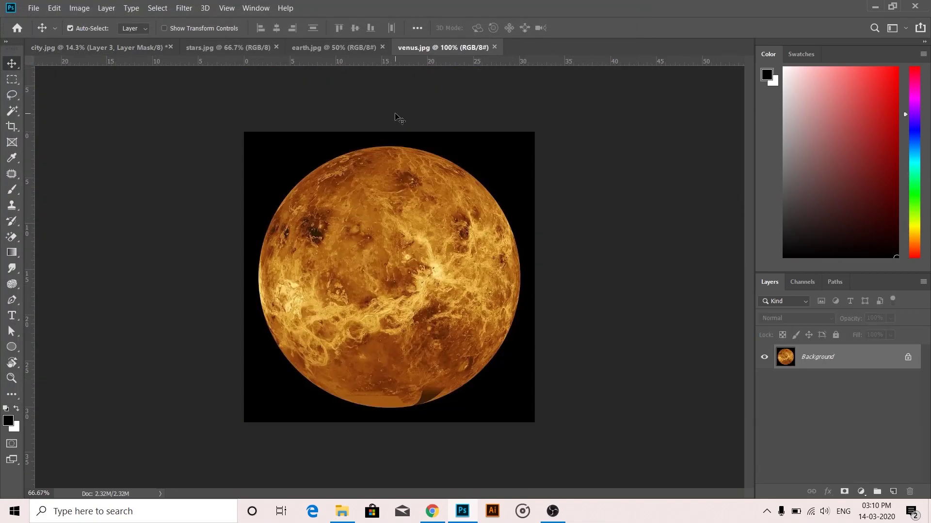
Isolate Venus with Select Subject and drag it into the city scene as Layer 4
{"action": "left_click", "coordinate": [157, 8]}
{"action": "left_click", "coordinate": [172, 143]}
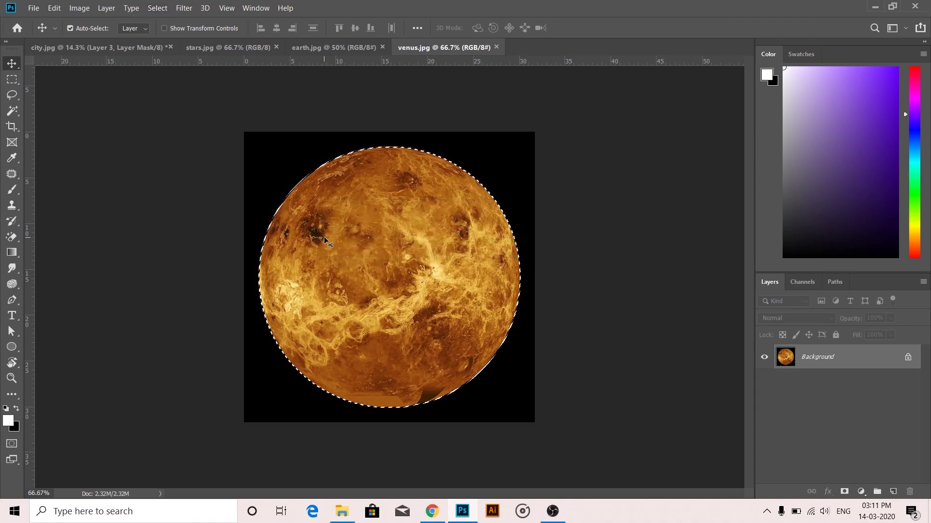
{"action": "mouse_move", "coordinate": [359, 265]}
{"action": "left_mouse_down"}
{"action": "mouse_move", "coordinate": [139, 49]}
{"action": "mouse_move", "coordinate": [382, 177]}
{"action": "mouse_move", "coordinate": [362, 174]}
{"action": "left_mouse_up"}
{"action": "left_click", "coordinate": [821, 362]}
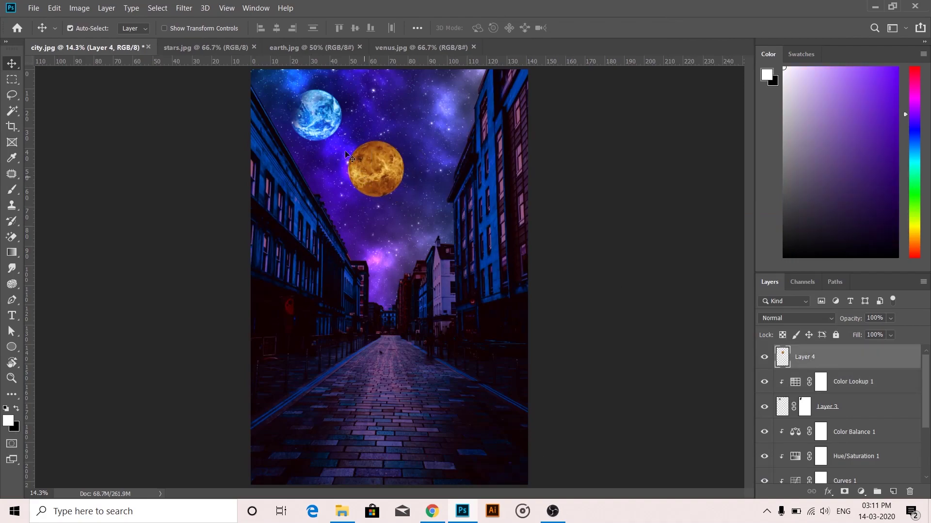
Shift Earth up-left and Venus slightly left, then set Layer 4's blend mode to Divide
{"action": "left_click_drag", "start_coordinate": [318, 122], "coordinate": [307, 109]}
{"action": "left_click_drag", "start_coordinate": [385, 185], "coordinate": [378, 185]}
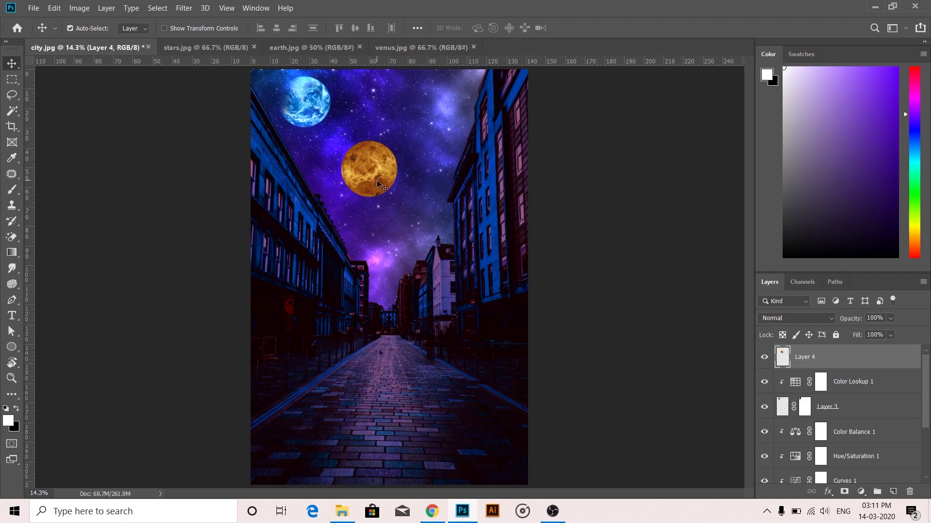
{"action": "left_click", "coordinate": [818, 318]}
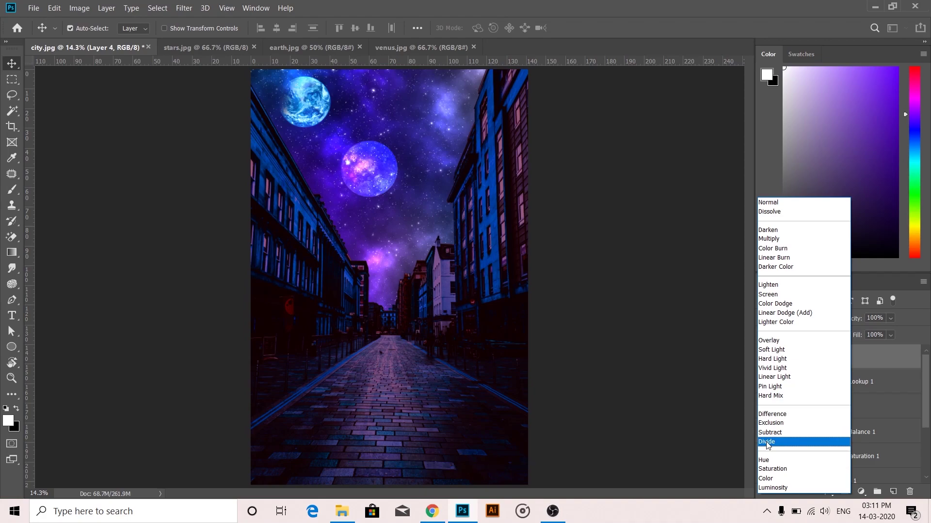
{"action": "left_click", "coordinate": [767, 442]}
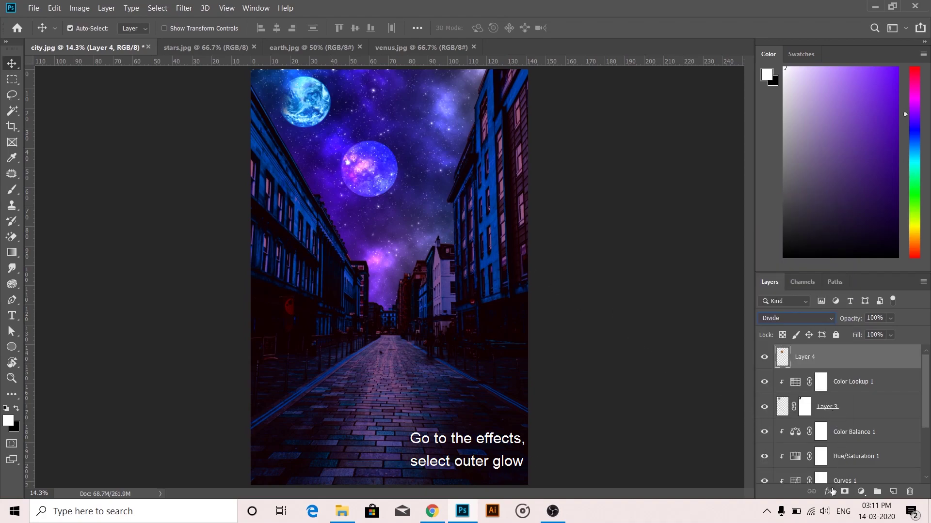
{"action": "left_click", "coordinate": [832, 491]}
Give Venus a Screen Outer Glow: 21% opacity, size 128, colour DB5DFF
{"action": "left_click", "coordinate": [840, 475]}
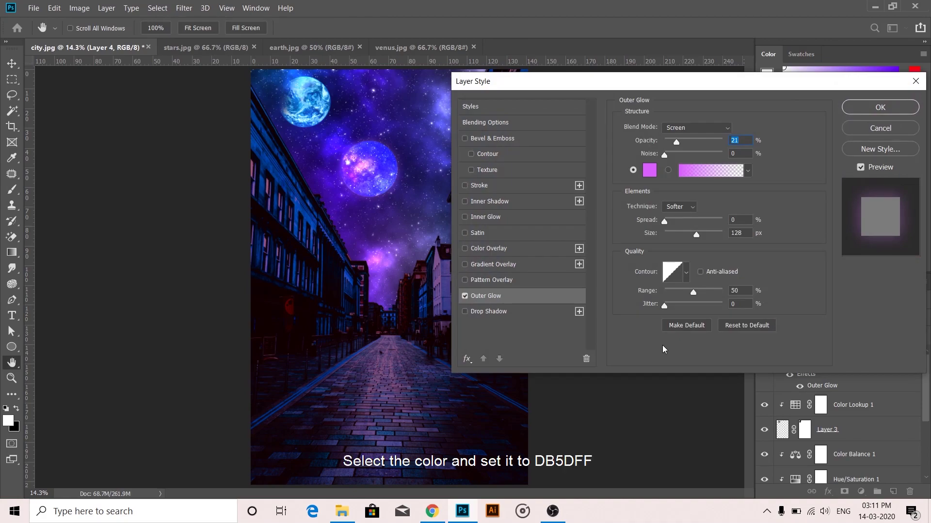
{"action": "left_click", "coordinate": [646, 171]}
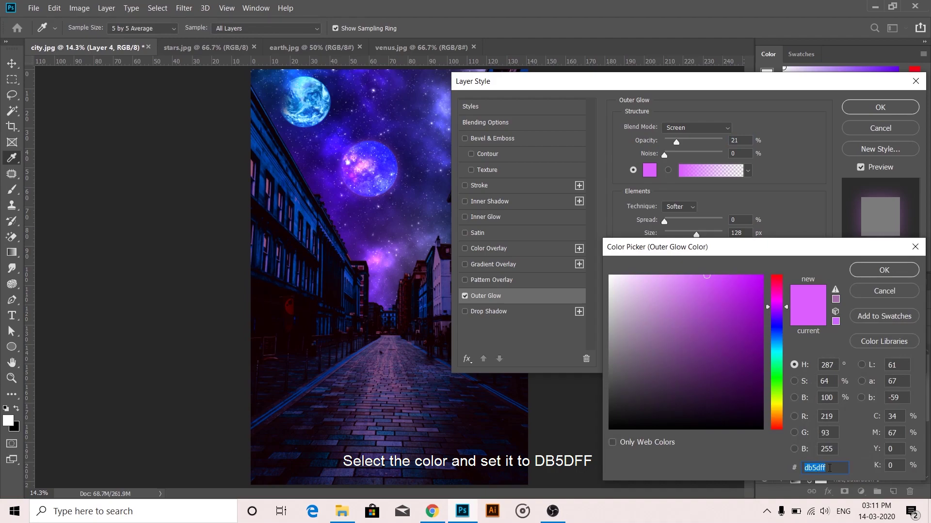
{"action": "left_click", "coordinate": [883, 270]}
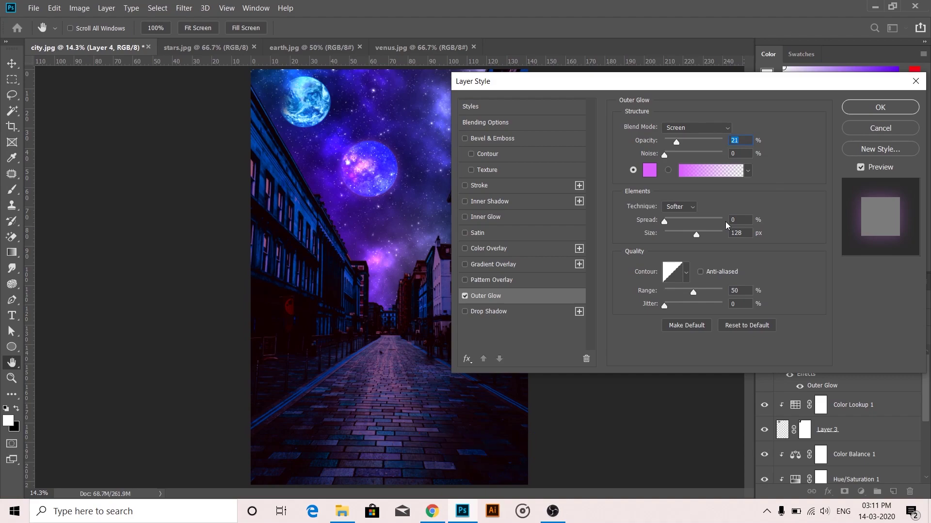
Add a Normal Inner Glow: 100%, noise 17, size 49, colour 6E35FF, then apply
{"action": "left_click", "coordinate": [465, 217]}
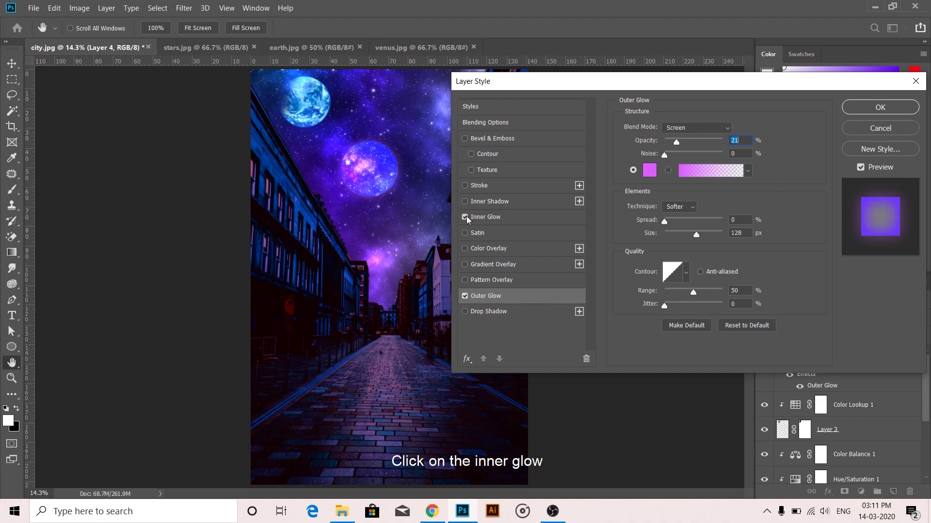
{"action": "left_click", "coordinate": [503, 222]}
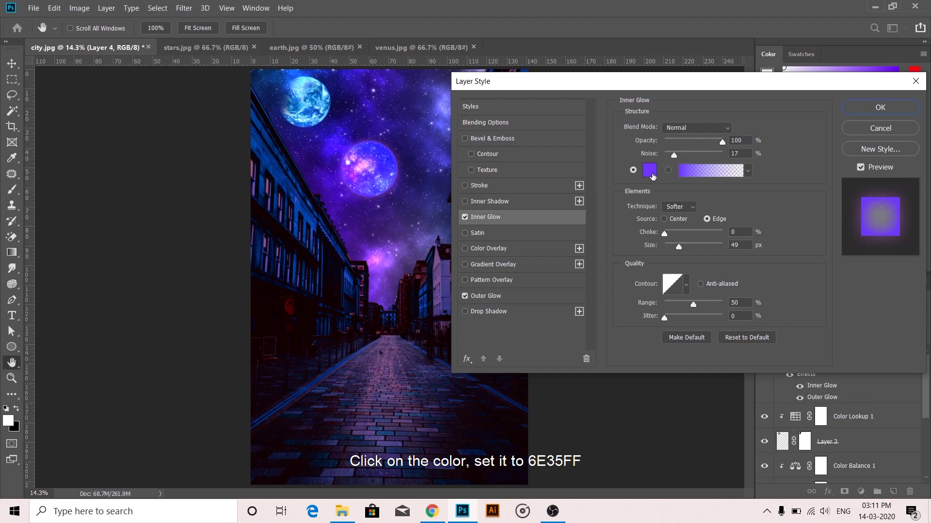
{"action": "left_click", "coordinate": [650, 170]}
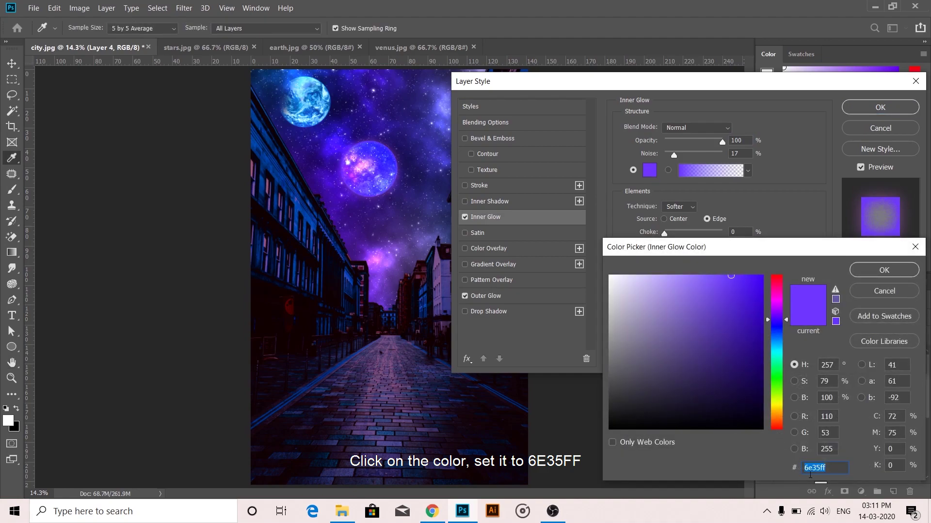
{"action": "left_click", "coordinate": [870, 270]}
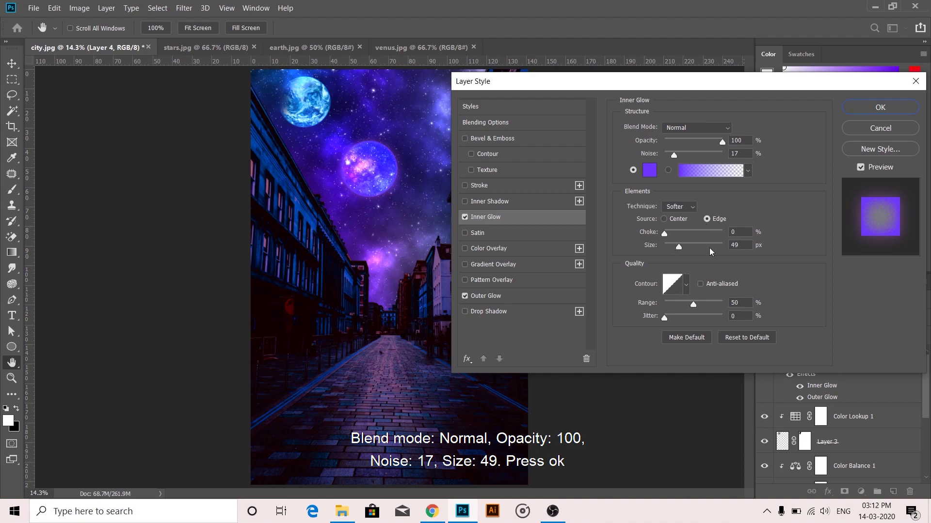
{"action": "left_click", "coordinate": [875, 107]}
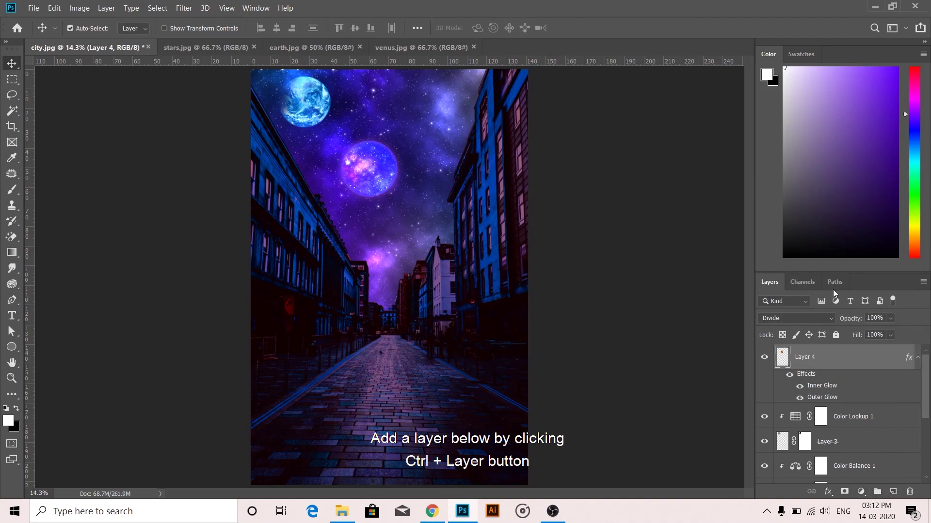
On a new layer, brush a soft #8635ff purple glow behind the pink planet
{"action": "left_click", "coordinate": [893, 491], "text": "ctrl"}
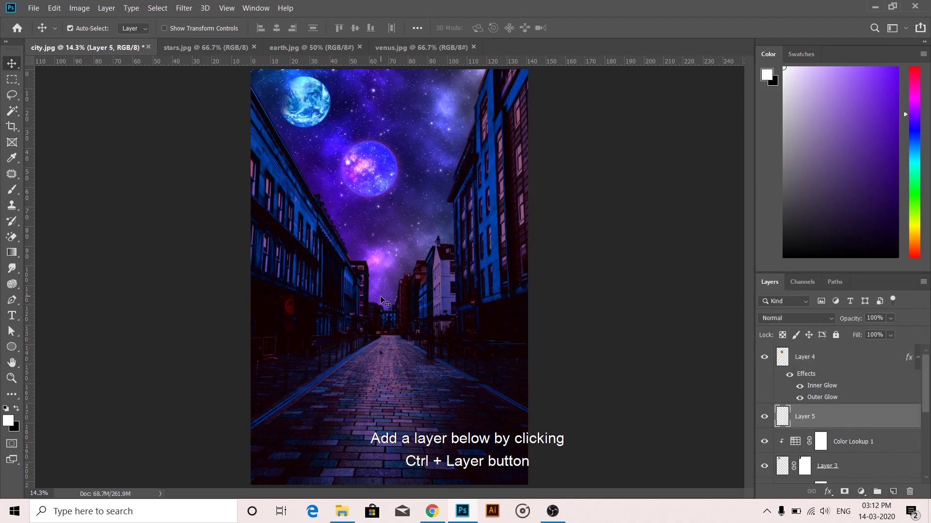
{"action": "key", "text": "b"}
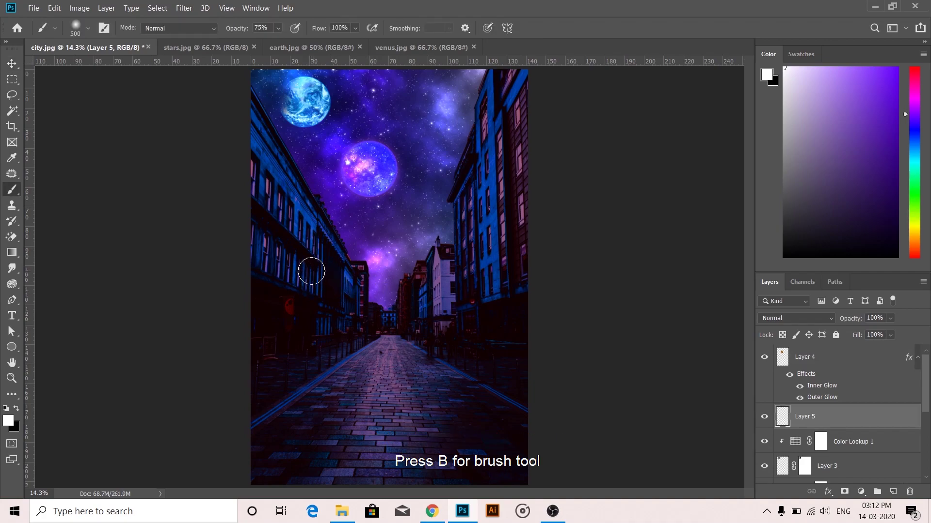
{"action": "left_click", "coordinate": [9, 423]}
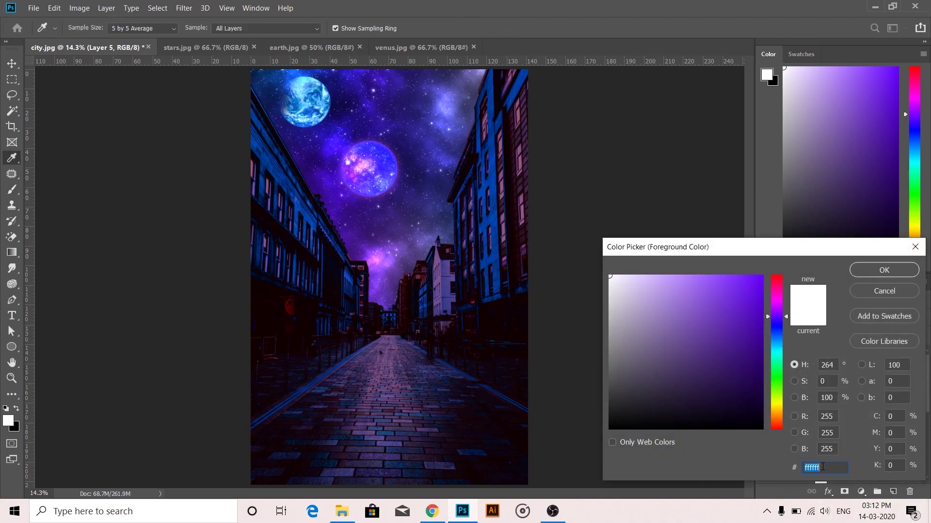
{"action": "type", "text": "8"}
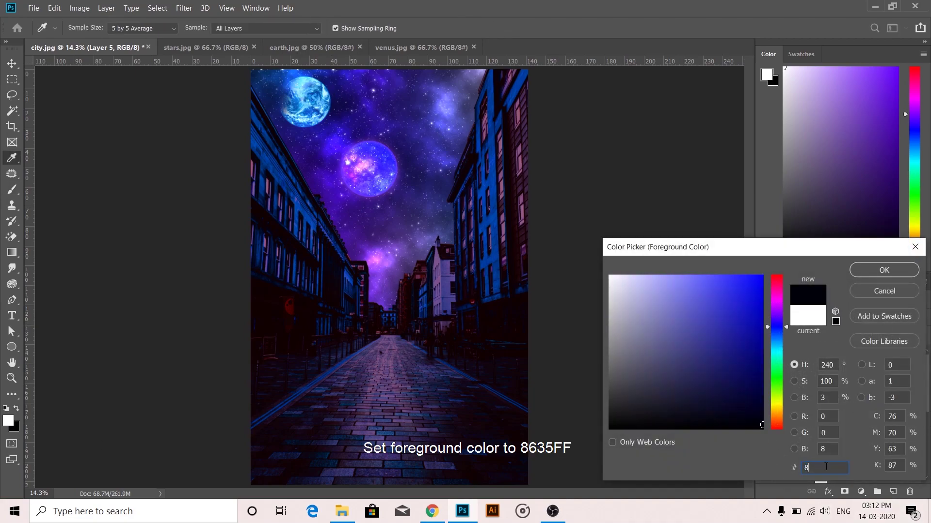
{"action": "type", "text": "635"}
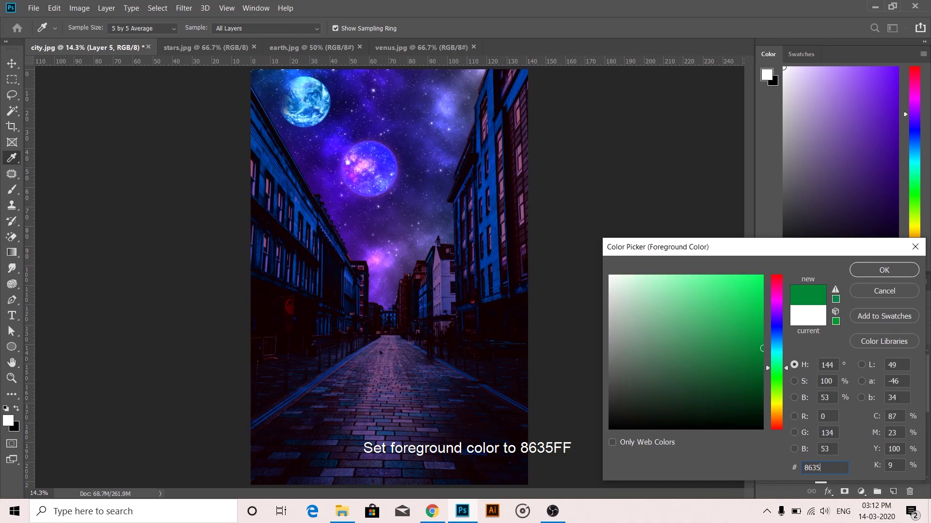
{"action": "type", "text": "ff"}
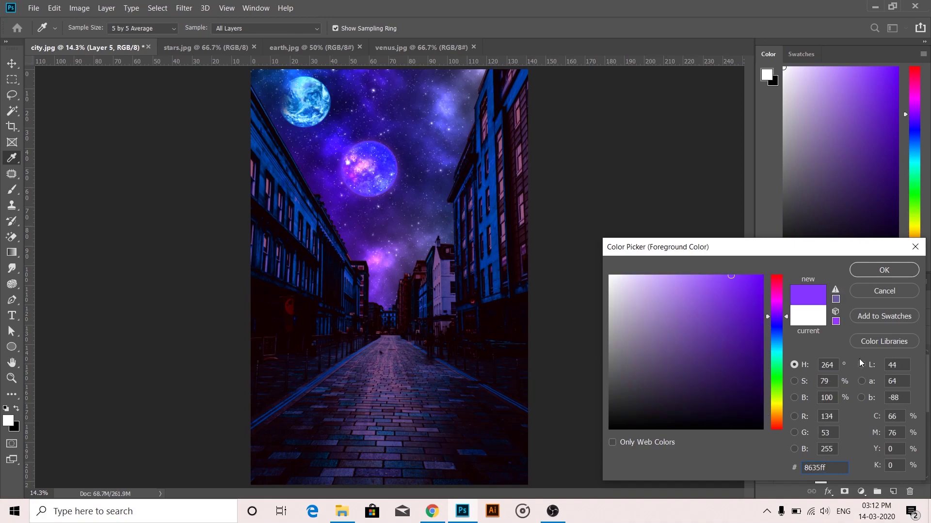
{"action": "left_click", "coordinate": [877, 272]}
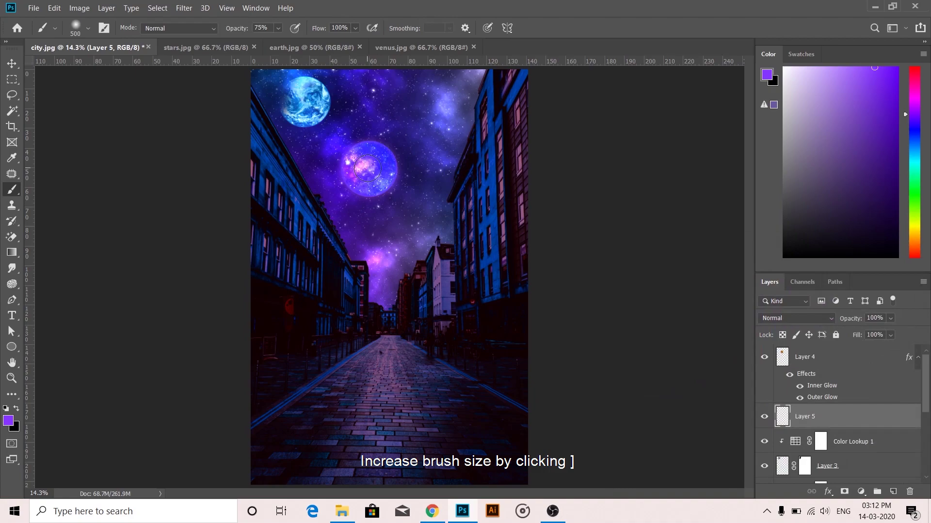
{"action": "key", "text": "bracketright"}
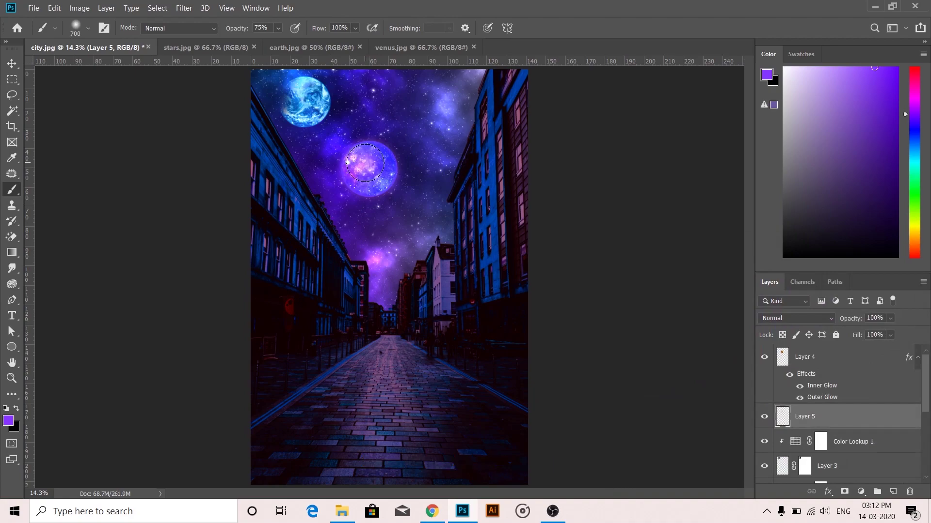
{"action": "left_click", "coordinate": [379, 162]}
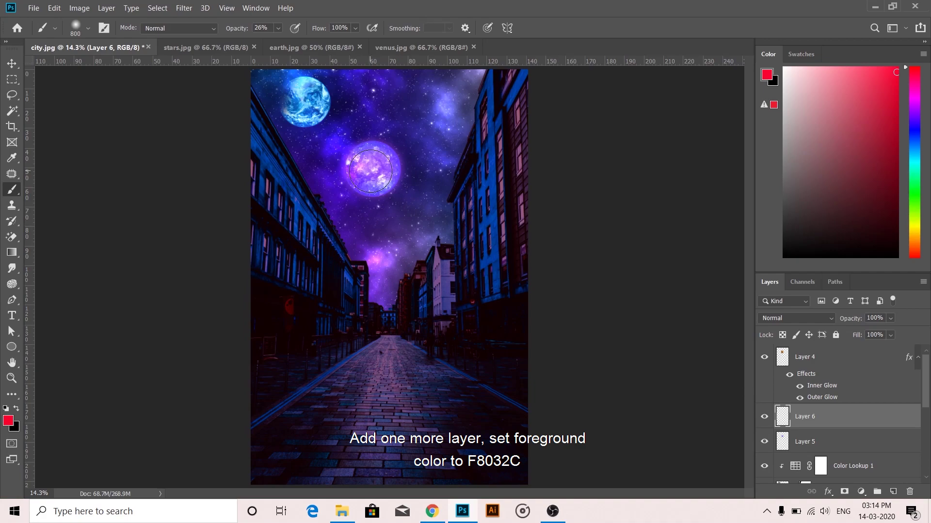
Enlarge the brush and hide the Inner and Outer Glow effects on Venus's Layer 4
{"action": "key", "text": "bracketright"}
{"action": "key", "text": "bracketright"}
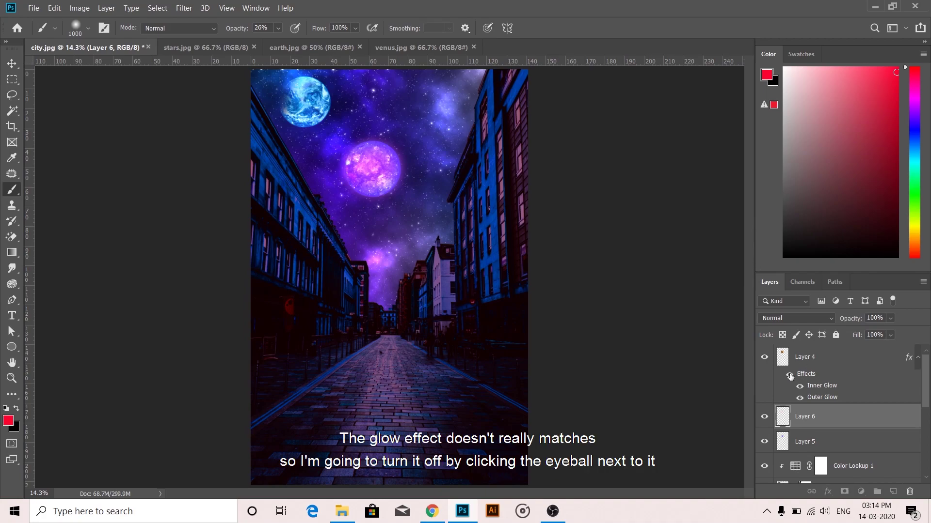
{"action": "left_click", "coordinate": [790, 375]}
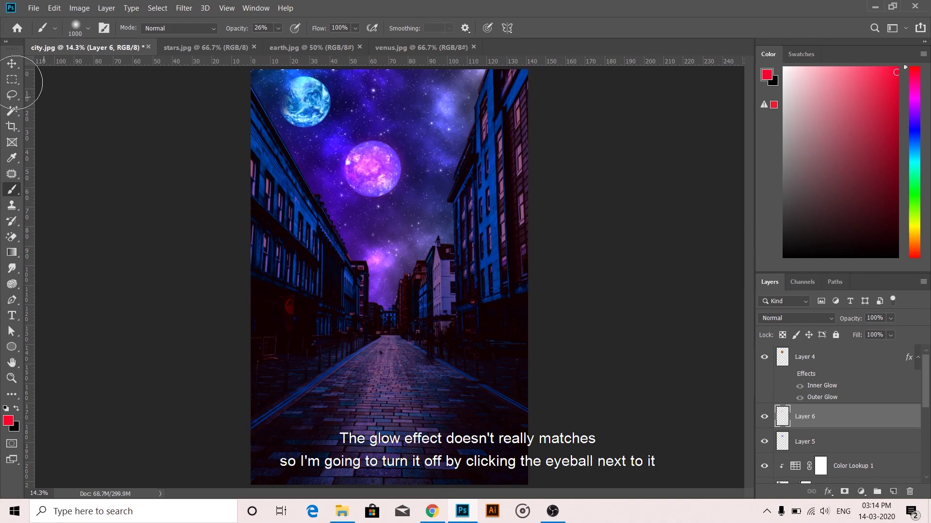
{"action": "left_click", "coordinate": [14, 69]}
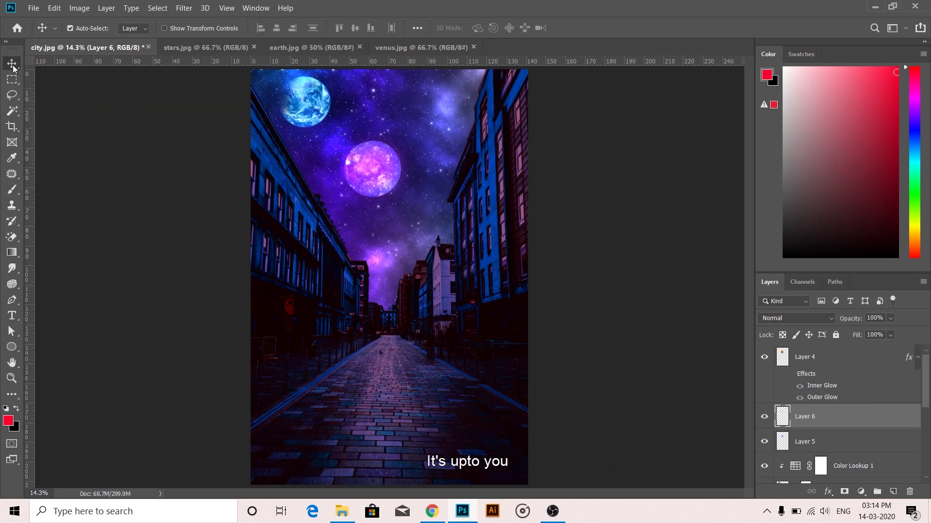
Add a layer mask to Layer 4 and prepare a slightly smaller 86% opacity brush
{"action": "left_click", "coordinate": [806, 364]}
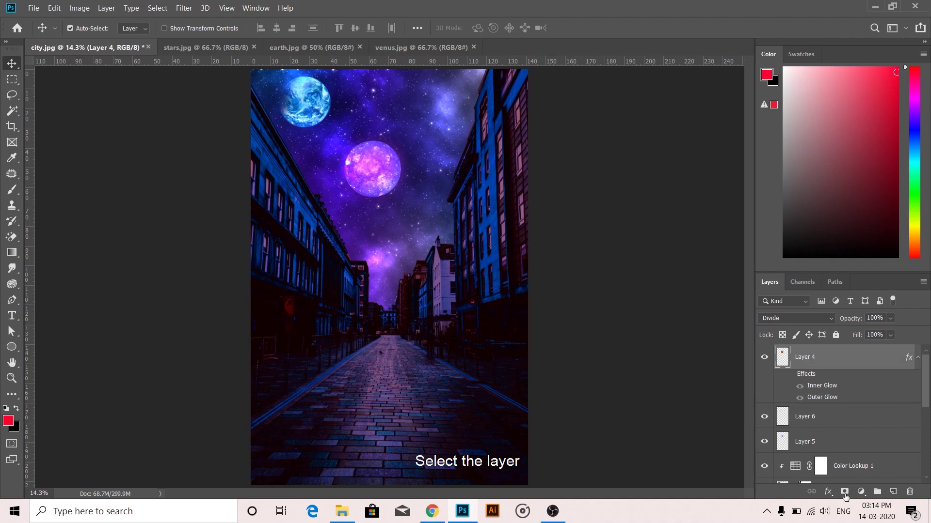
{"action": "left_click", "coordinate": [844, 491]}
{"action": "key", "text": "b"}
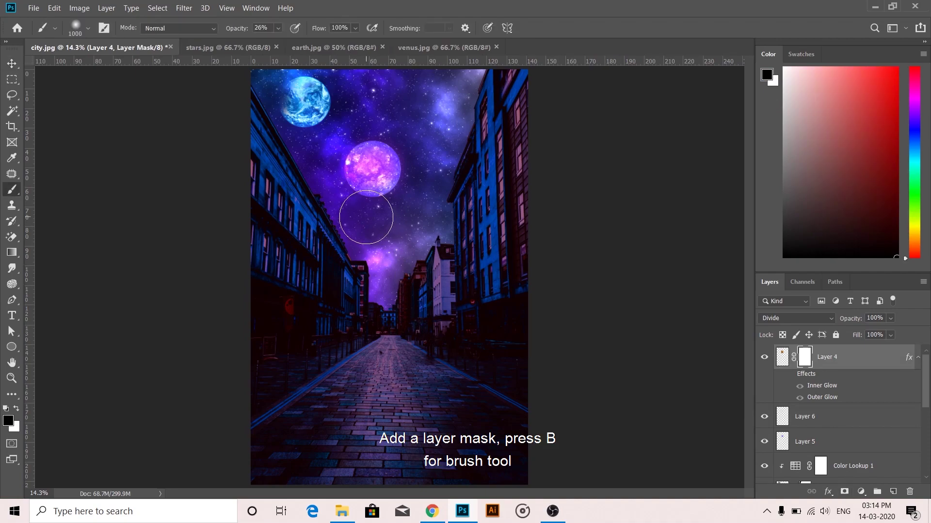
{"action": "left_click", "coordinate": [278, 28]}
{"action": "left_click_drag", "start_coordinate": [282, 43], "coordinate": [315, 45]}
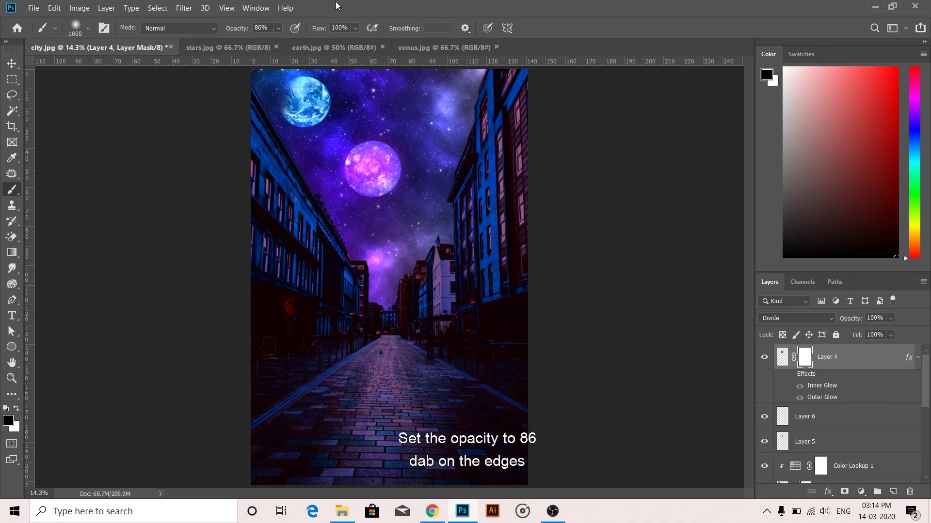
{"action": "key", "text": "bracketleft"}
{"action": "key", "text": "bracketleft"}
{"action": "key", "text": "bracketleft"}
{"action": "key", "text": "bracketleft"}
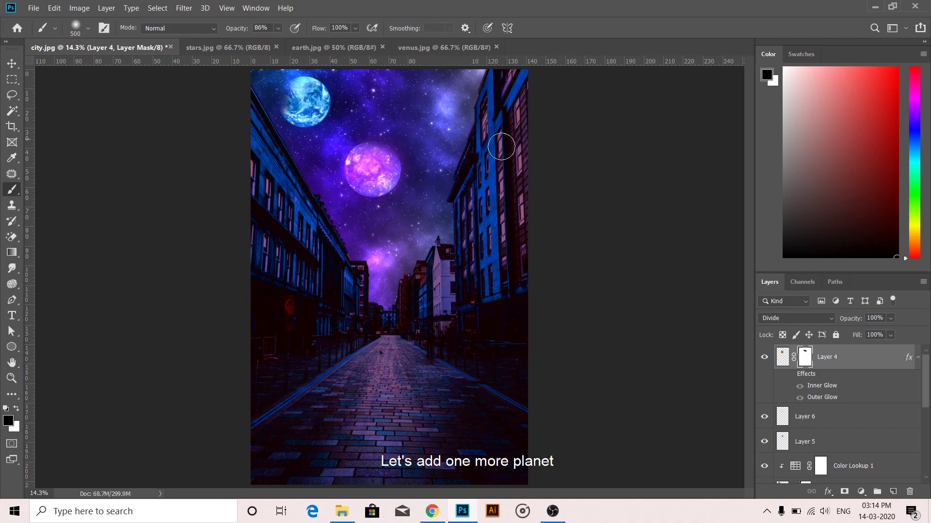
Open the mars.jpg image
{"action": "left_click", "coordinate": [12, 64]}
{"action": "left_click", "coordinate": [33, 8]}
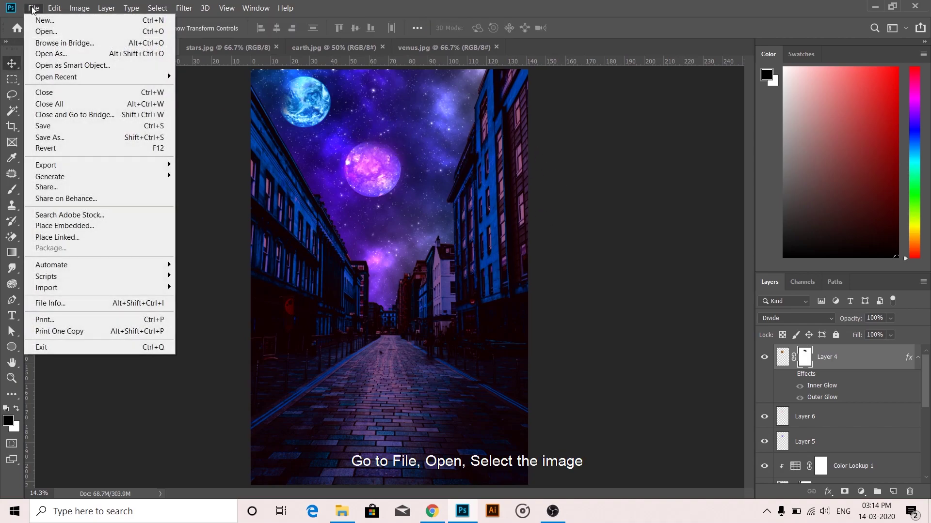
{"action": "left_click", "coordinate": [39, 27]}
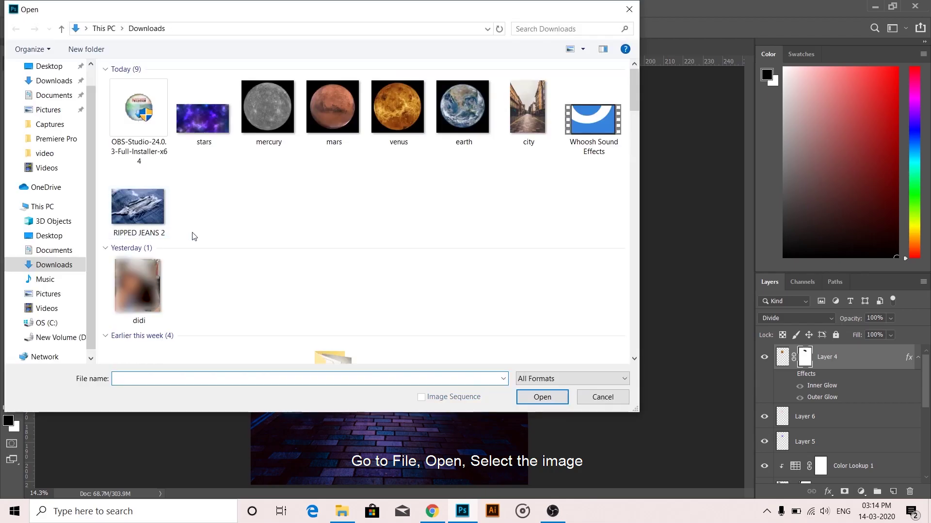
{"action": "double_click", "coordinate": [343, 110]}
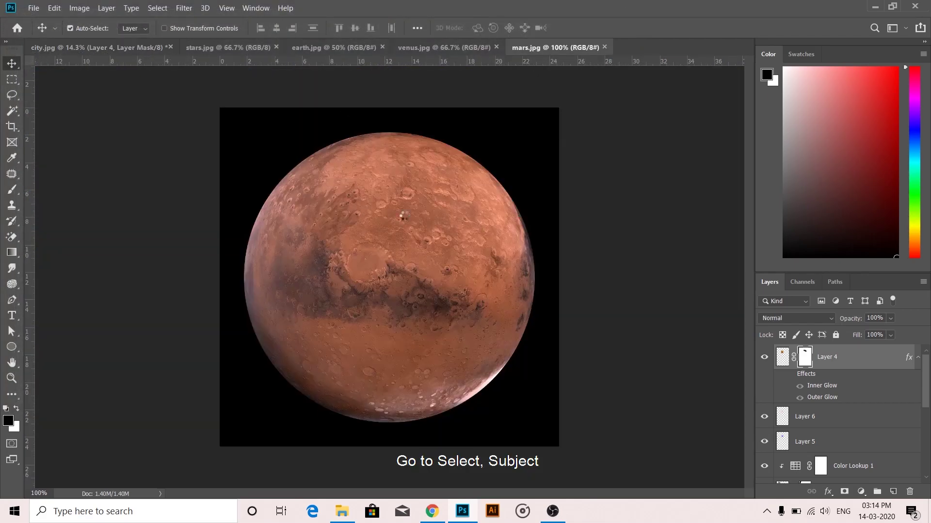
Cut Mars out with Select Subject and drag it low into the city sky as Layer 7
{"action": "left_click", "coordinate": [163, 8]}
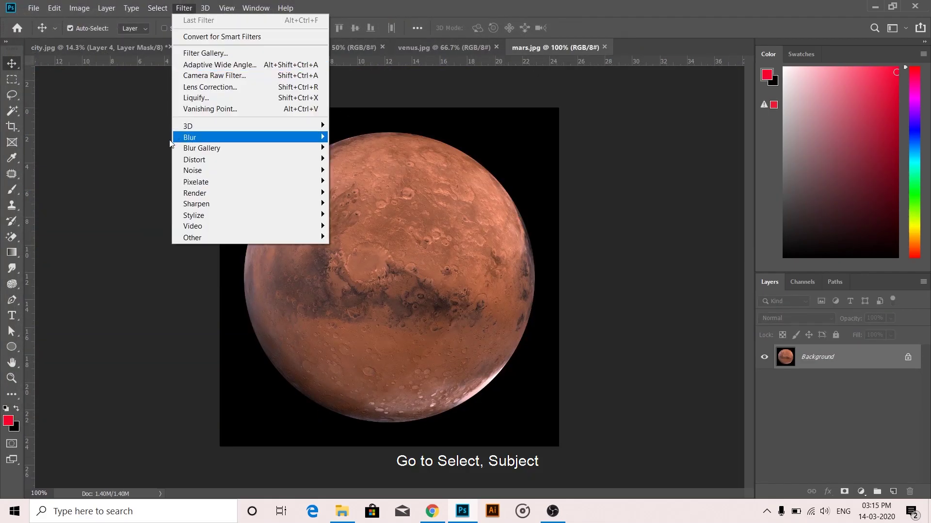
{"action": "left_click", "coordinate": [168, 143]}
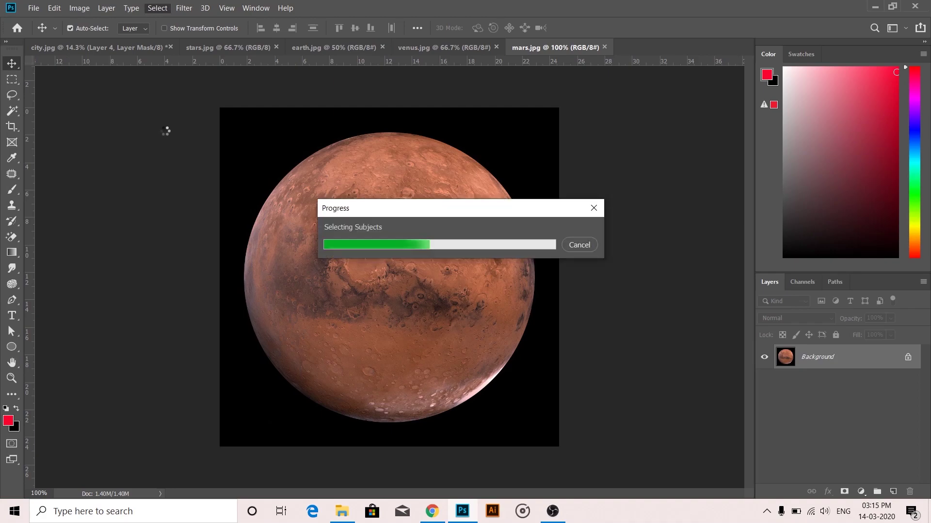
{"action": "mouse_move", "coordinate": [303, 176]}
{"action": "left_mouse_down"}
{"action": "mouse_move", "coordinate": [133, 52]}
{"action": "mouse_move", "coordinate": [395, 267]}
{"action": "left_mouse_up"}
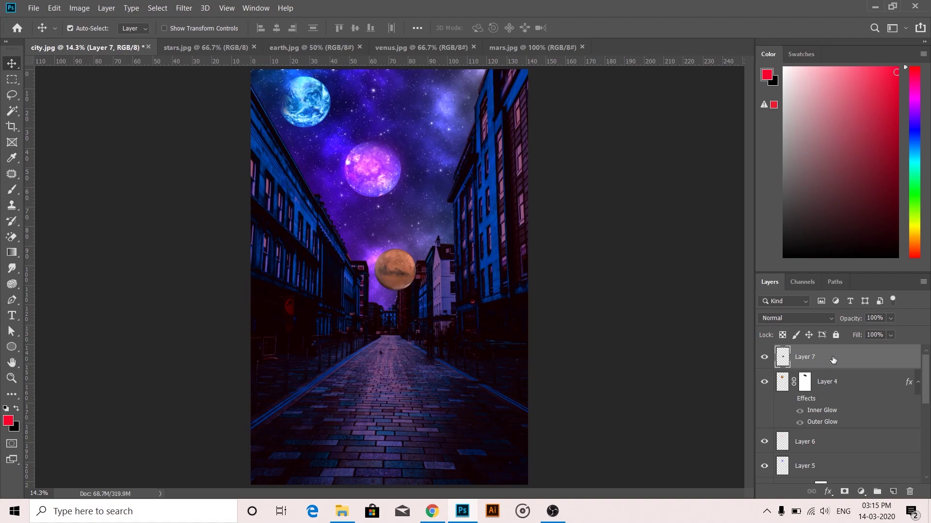
Move the Mars layer down the stack to just below Layer 1
{"action": "left_click_drag", "start_coordinate": [854, 358], "coordinate": [852, 445]}
{"action": "scroll", "coordinate": [853, 436], "scroll_direction": "down", "scroll_amount": 5}
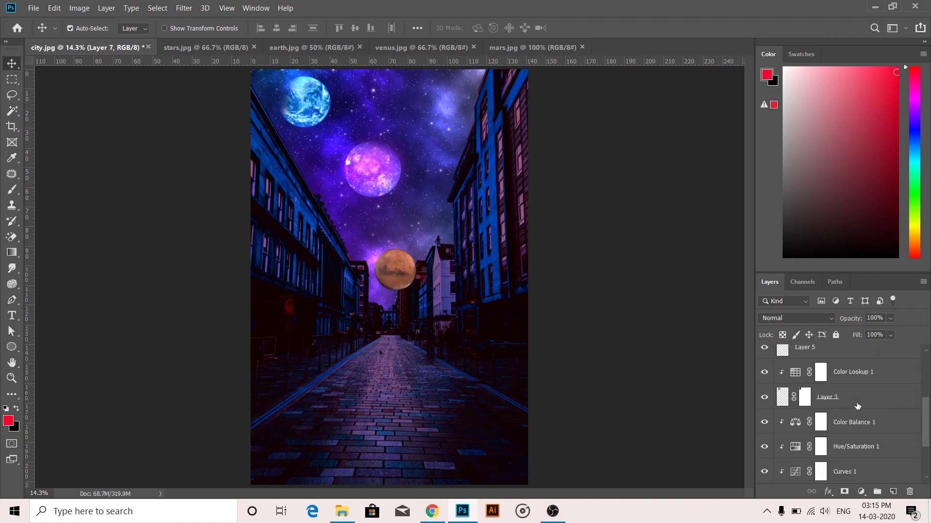
{"action": "left_click_drag", "start_coordinate": [846, 386], "coordinate": [854, 470]}
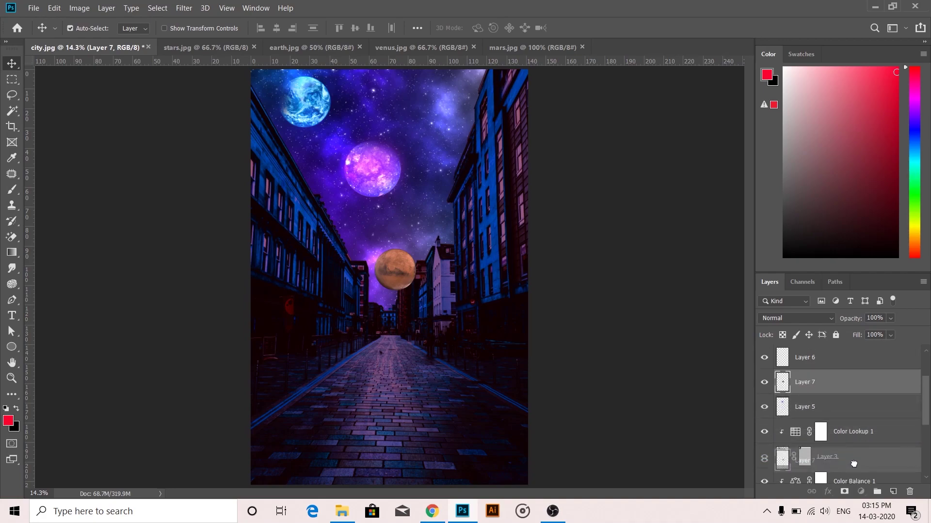
{"action": "scroll", "coordinate": [869, 368], "scroll_direction": "down", "scroll_amount": 4}
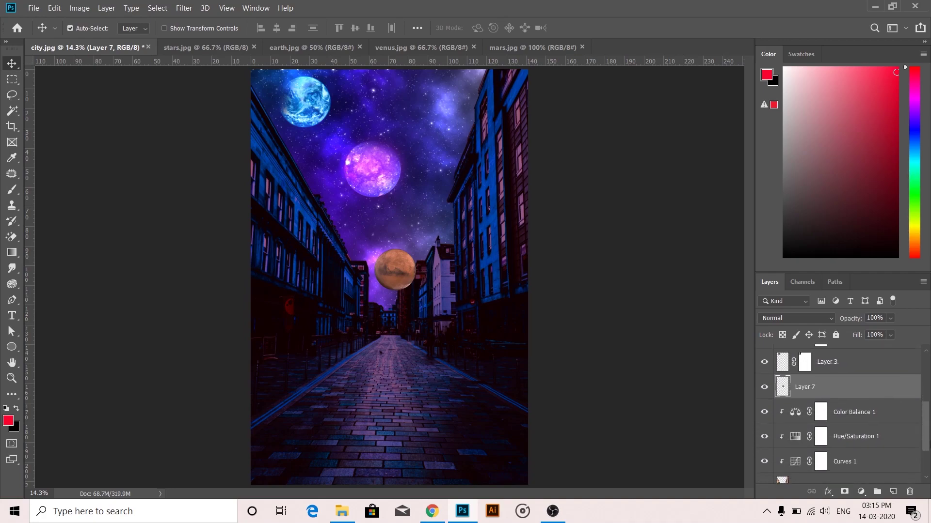
{"action": "left_click_drag", "start_coordinate": [869, 363], "coordinate": [868, 470]}
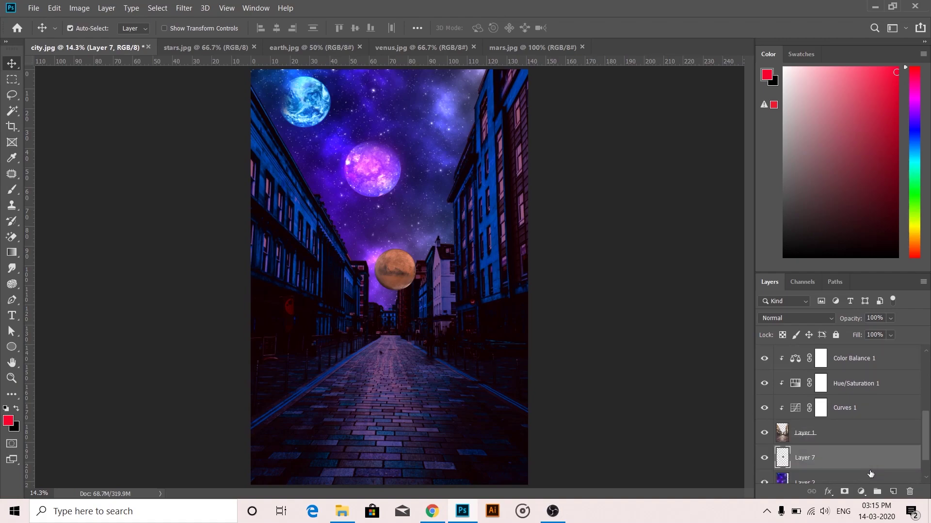
Set Mars to Linear Dodge (Add) blending and nudge it slightly
{"action": "left_click", "coordinate": [817, 320]}
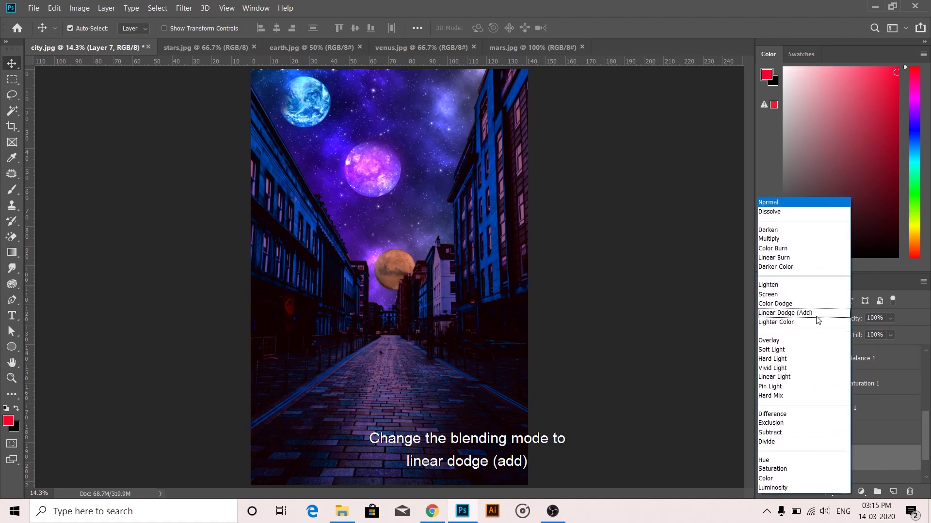
{"action": "left_click", "coordinate": [815, 314]}
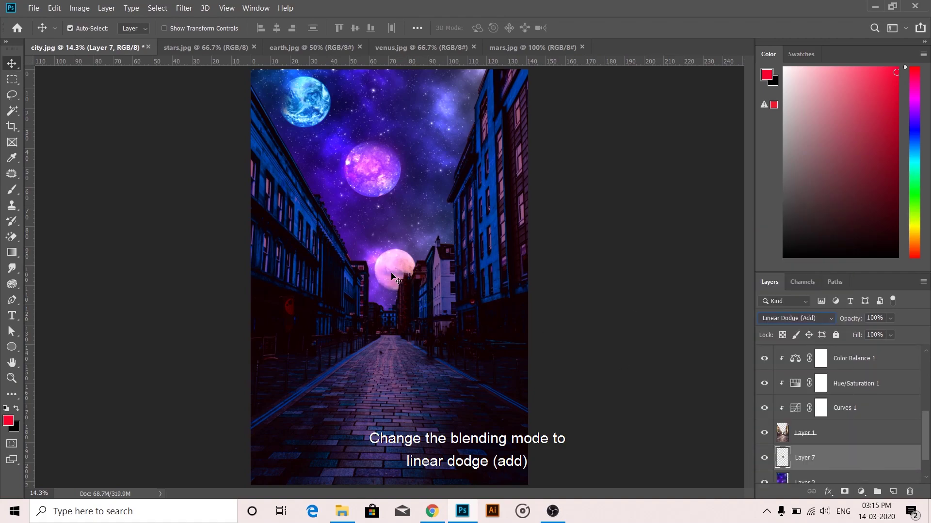
{"action": "left_click_drag", "start_coordinate": [391, 276], "coordinate": [393, 278]}
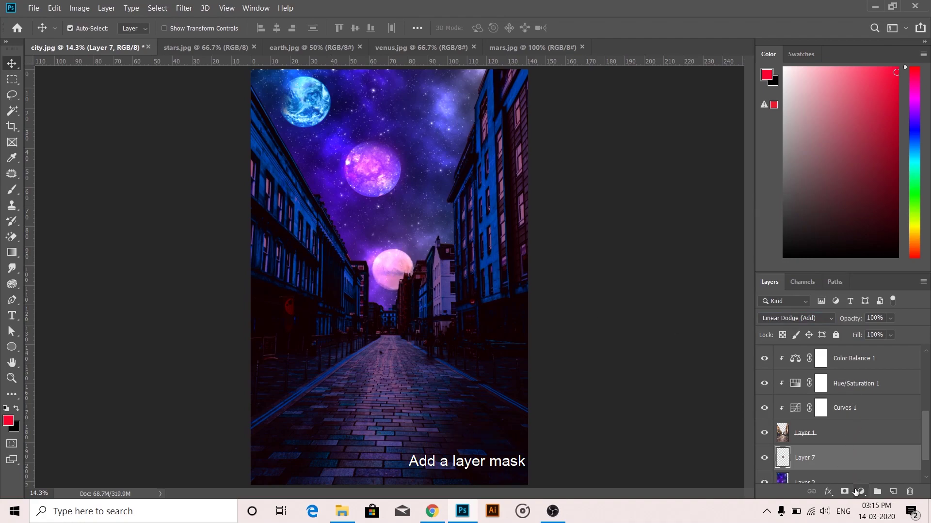
Add a layer mask to Mars and paint black along its lower edge
{"action": "left_click", "coordinate": [847, 493]}
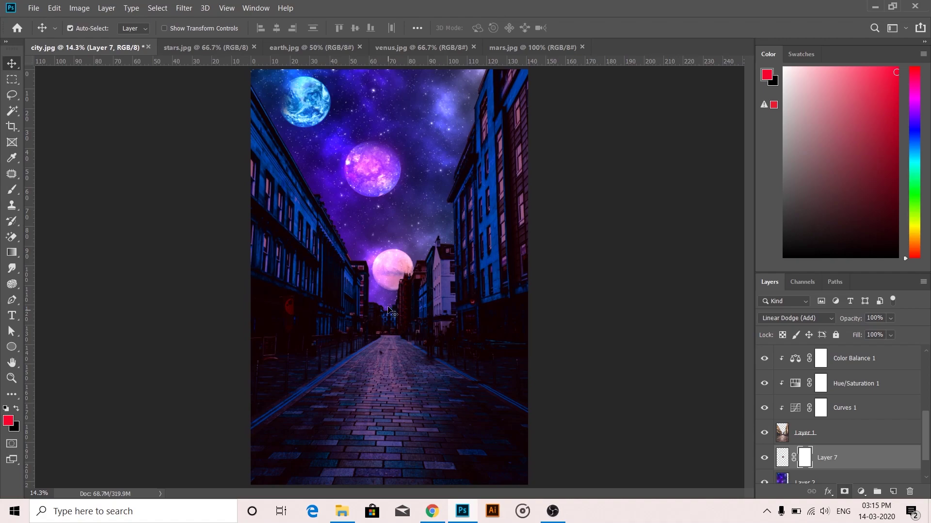
{"action": "key", "text": "b"}
{"action": "key", "text": "d"}
{"action": "key", "text": "x"}
{"action": "left_click_drag", "start_coordinate": [387, 302], "coordinate": [391, 302]}
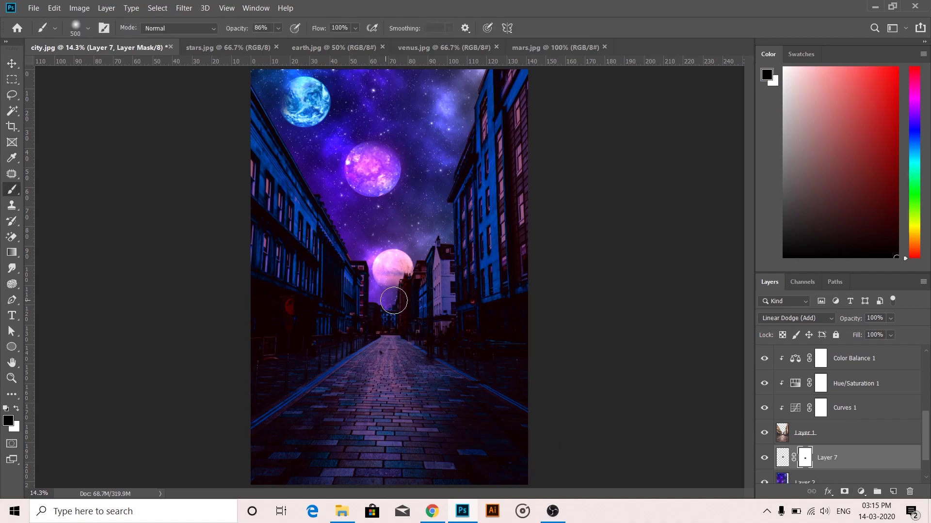
{"action": "left_click", "coordinate": [12, 64]}
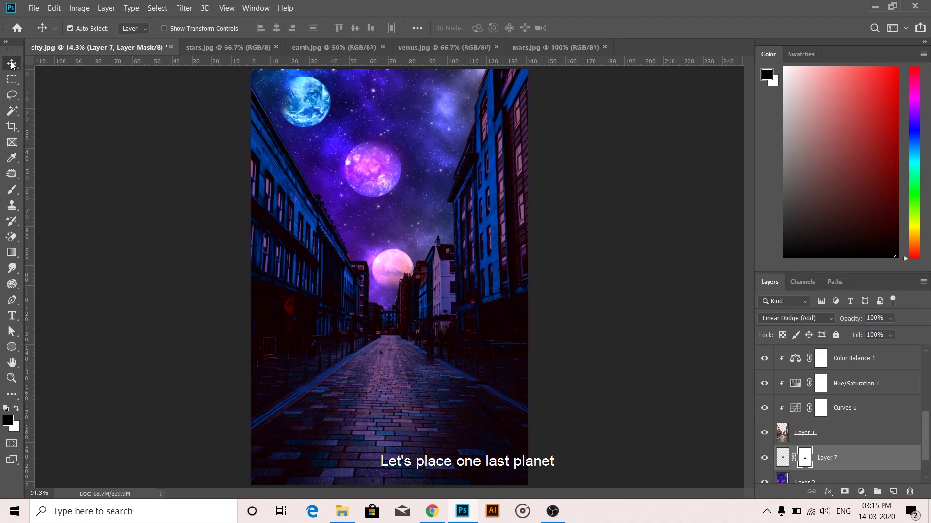
Open the mercury.jpg image
{"action": "left_click", "coordinate": [33, 7]}
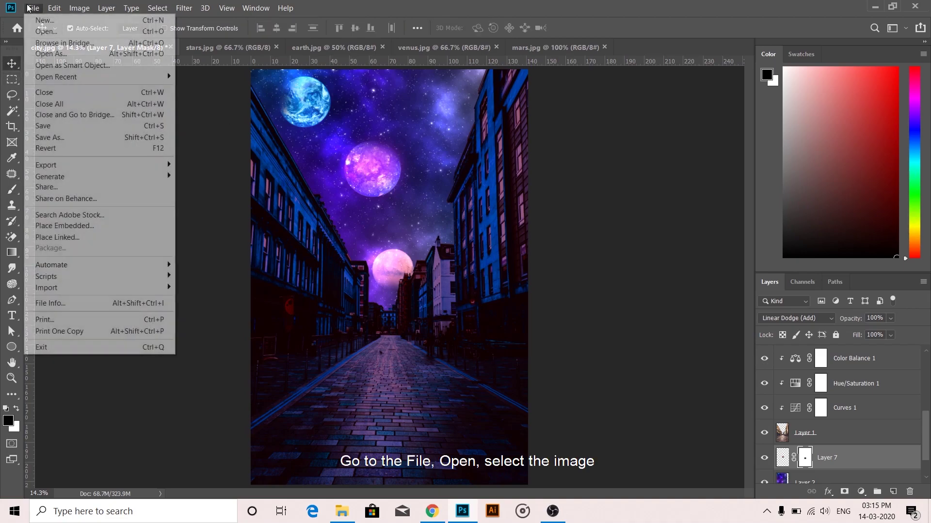
{"action": "left_click", "coordinate": [45, 32]}
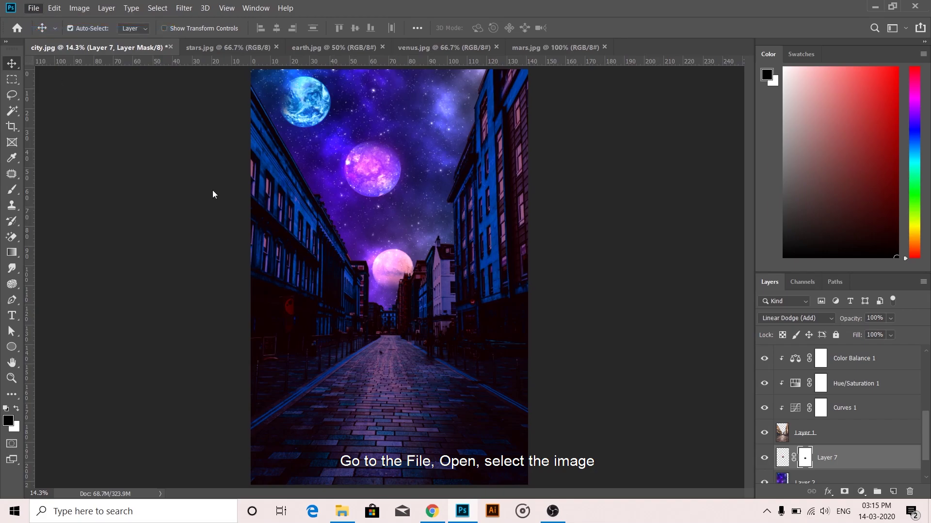
{"action": "double_click", "coordinate": [269, 127]}
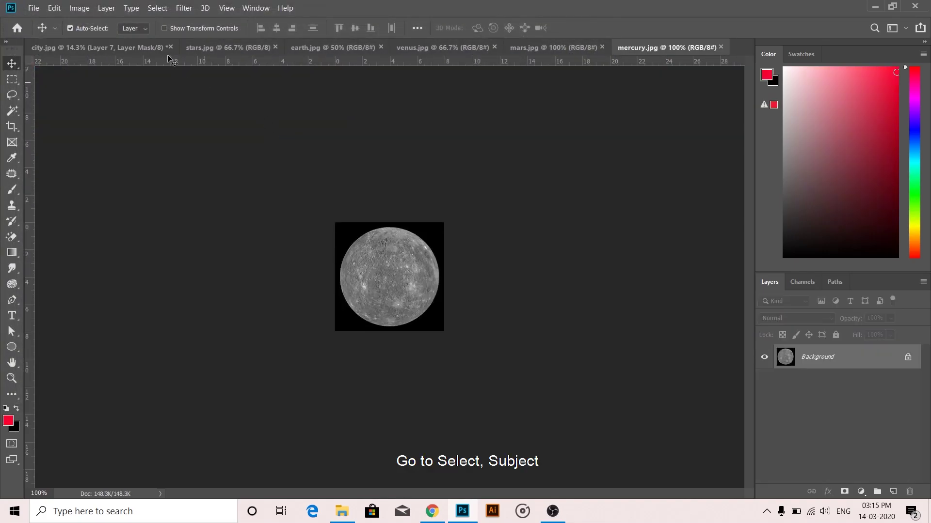
Cut Mercury out with Select Subject and drag it into the city image as Layer 8
{"action": "left_click", "coordinate": [158, 8]}
{"action": "left_click", "coordinate": [185, 145]}
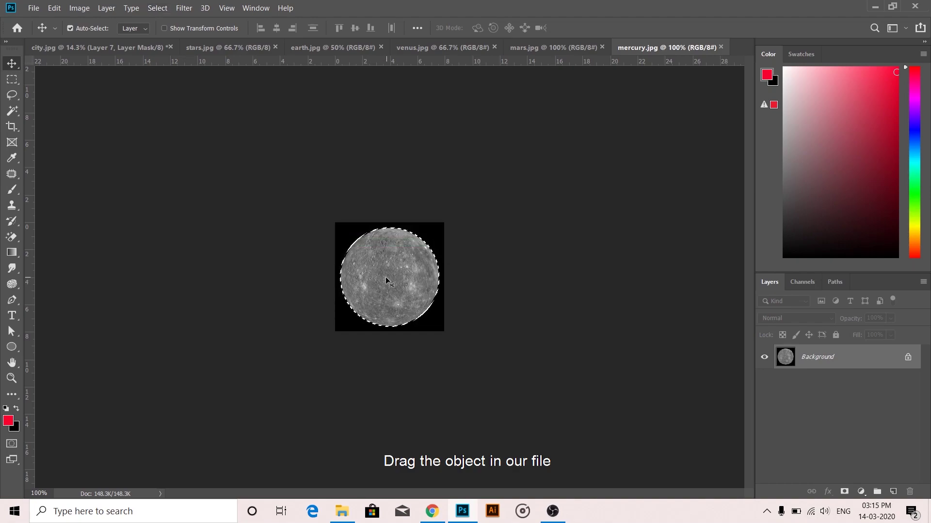
{"action": "left_click_drag", "start_coordinate": [383, 281], "coordinate": [444, 115]}
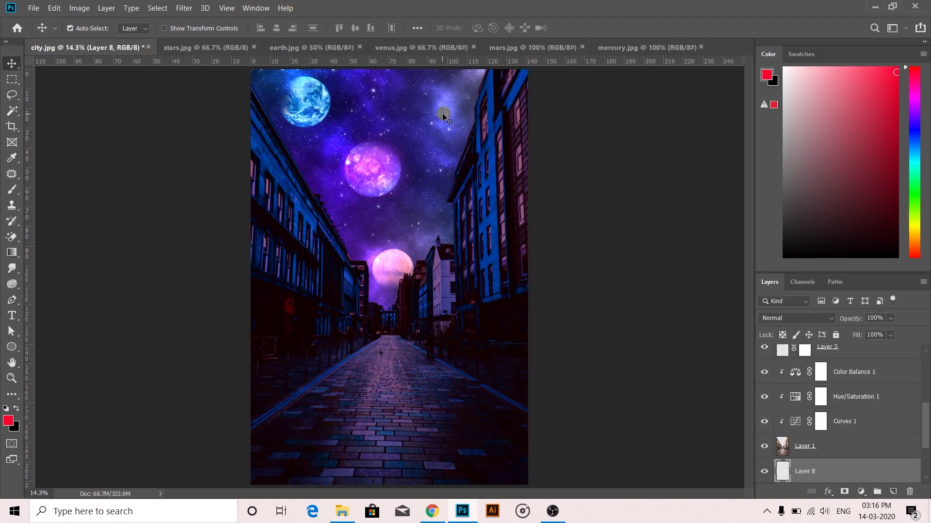
Set Mercury's Layer 8 to Screen at 73% opacity and raise it into the upper-right sky
{"action": "left_click", "coordinate": [797, 319]}
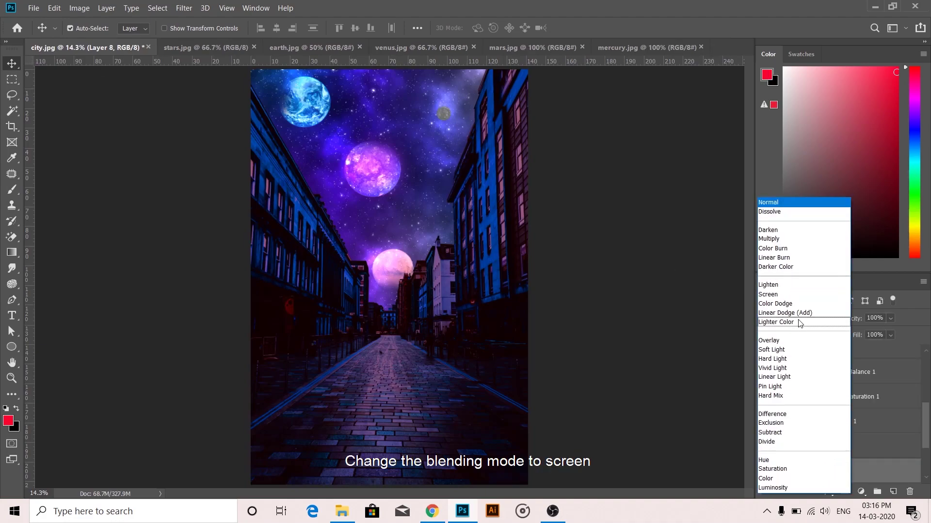
{"action": "left_click", "coordinate": [791, 296]}
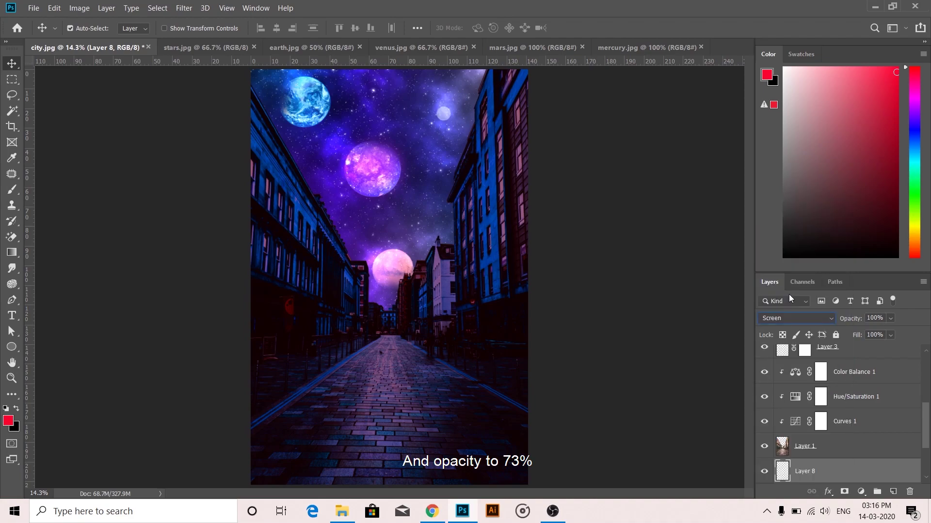
{"action": "left_click", "coordinate": [892, 320]}
{"action": "left_click_drag", "start_coordinate": [903, 333], "coordinate": [889, 335]}
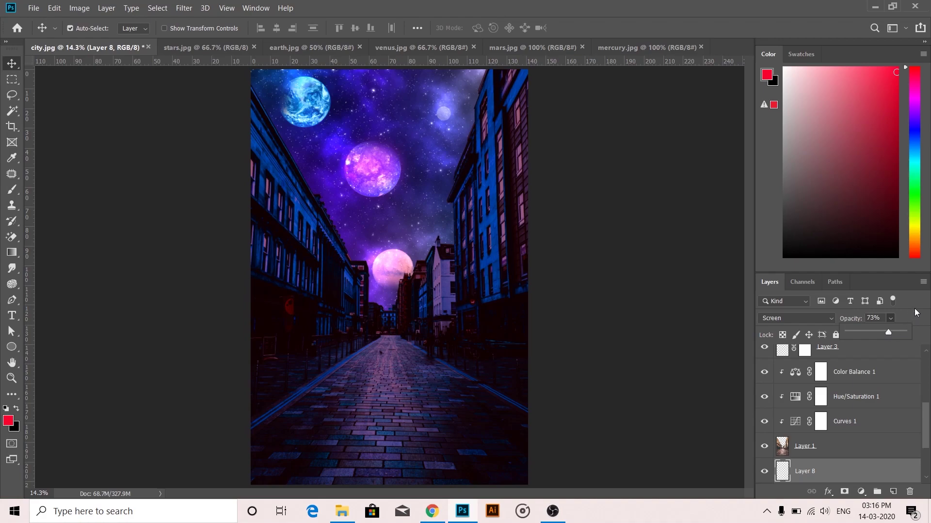
{"action": "left_click_drag", "start_coordinate": [444, 115], "coordinate": [453, 99]}
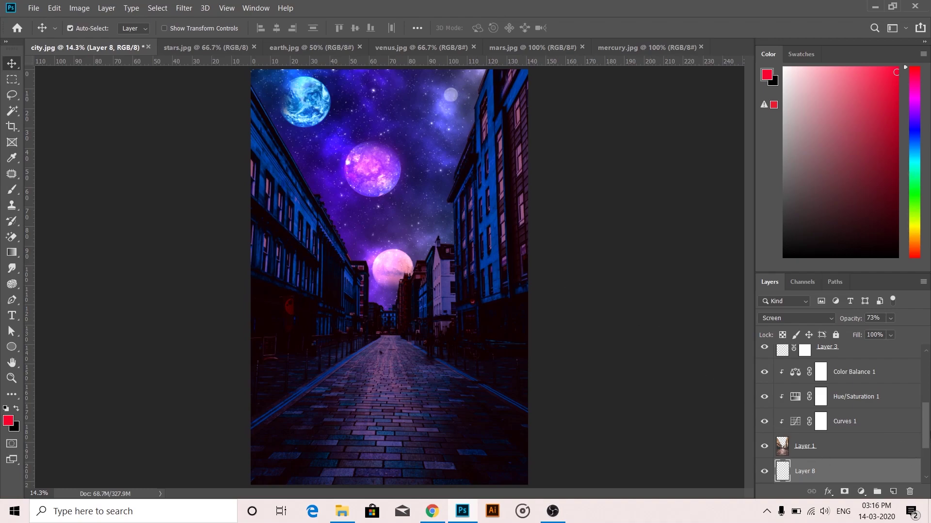
{"action": "scroll", "coordinate": [855, 388], "scroll_direction": "up", "scroll_amount": 5}
Stamp all visible layers into a new merged Layer 9 at the top of the stack
{"action": "left_click", "coordinate": [855, 362]}
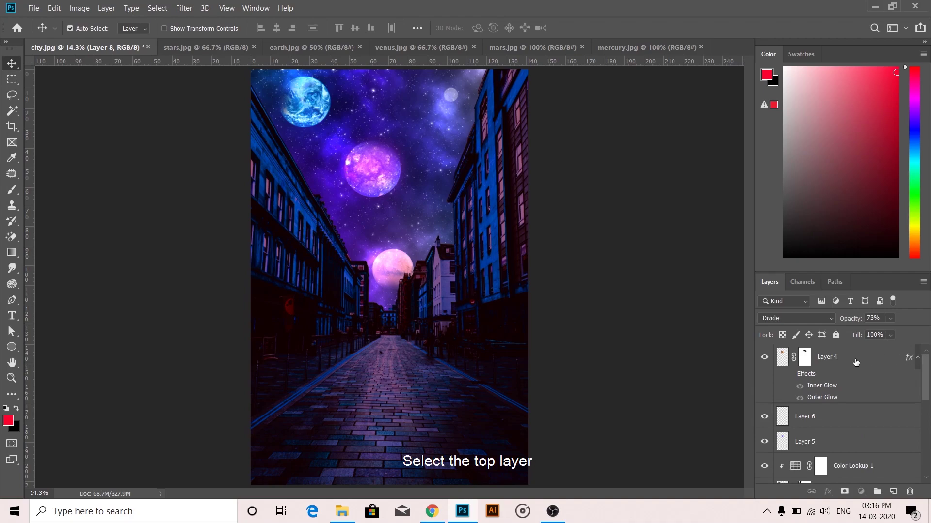
{"action": "key", "text": "ctrl"}
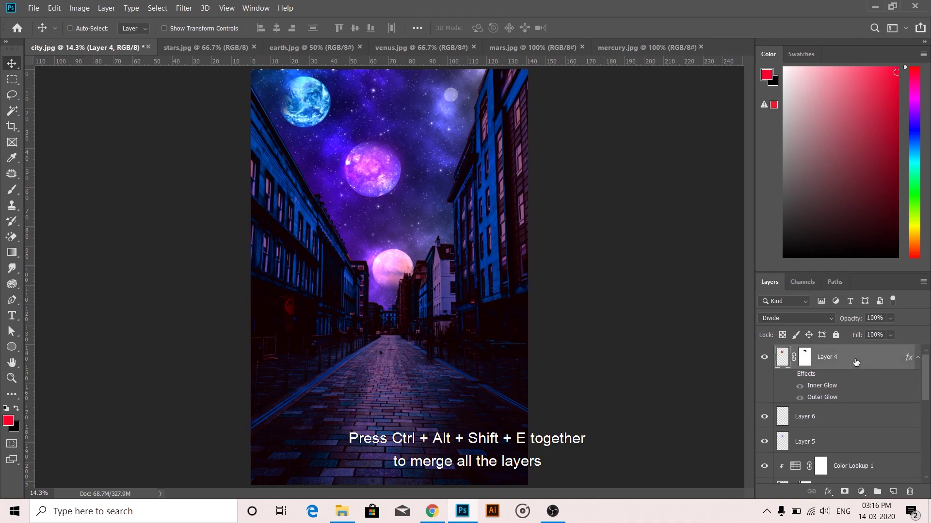
{"action": "key", "text": "ctrl+alt+shift+e"}
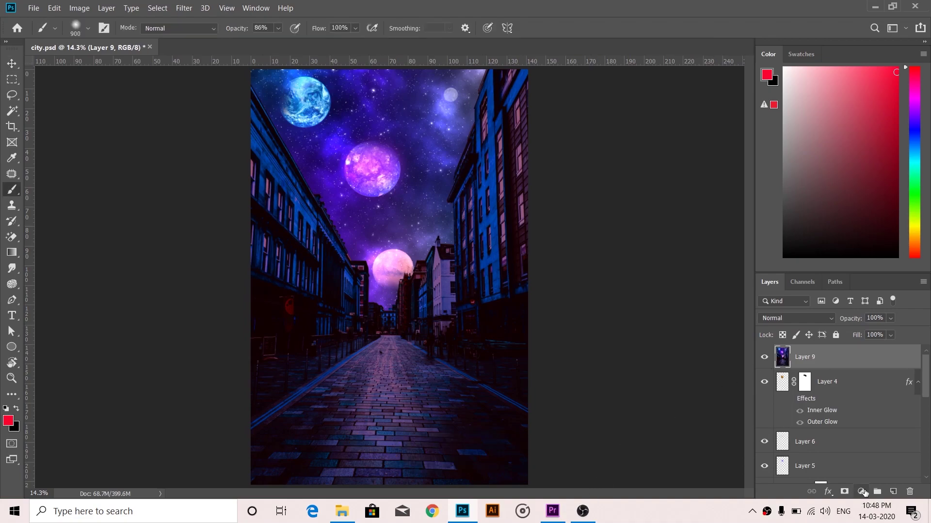
Add a Color Lookup adjustment layer using the 2Strip 3D LUT look
{"action": "left_click", "coordinate": [862, 491]}
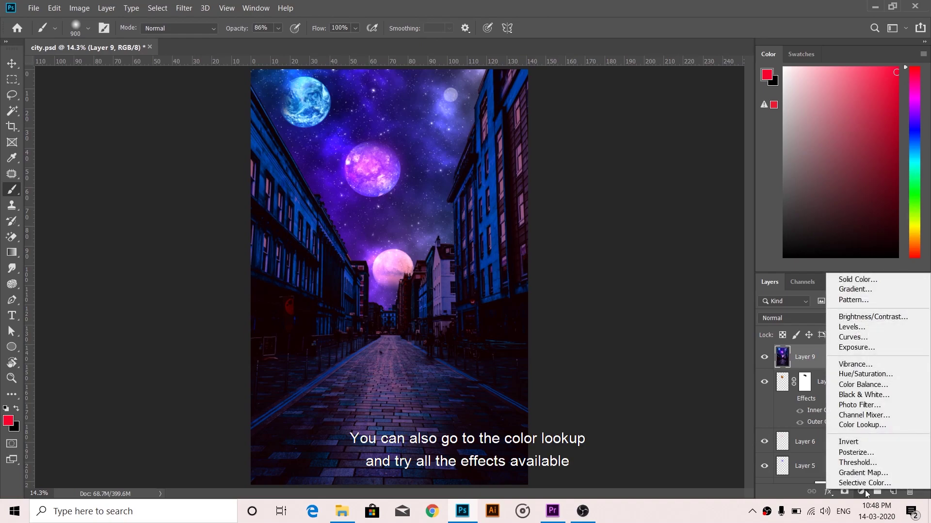
{"action": "left_click", "coordinate": [862, 425]}
{"action": "left_click", "coordinate": [704, 164]}
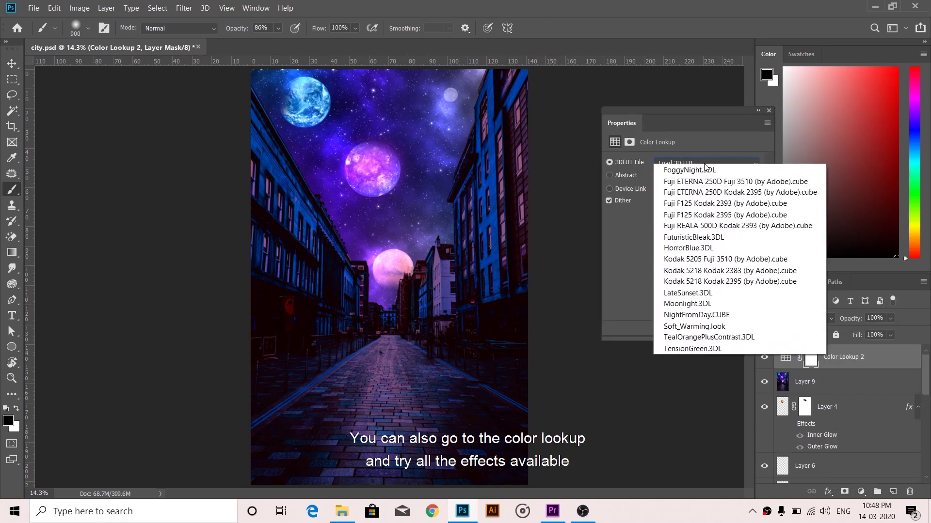
{"action": "left_click", "coordinate": [689, 204]}
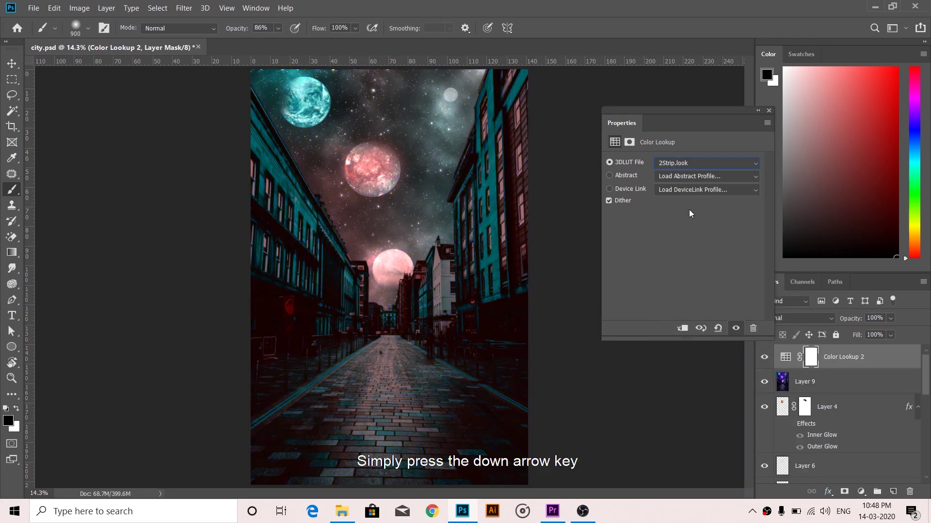
Cycle through the LUT looks, from Bleach Bypass to Fuji F125 Kodak 2393
{"action": "key", "text": "Down"}
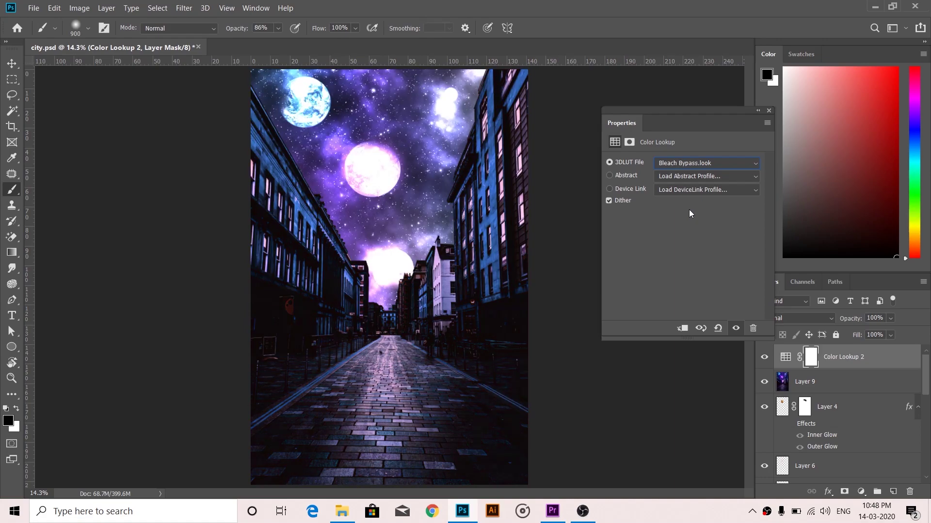
{"action": "key", "text": "Down"}
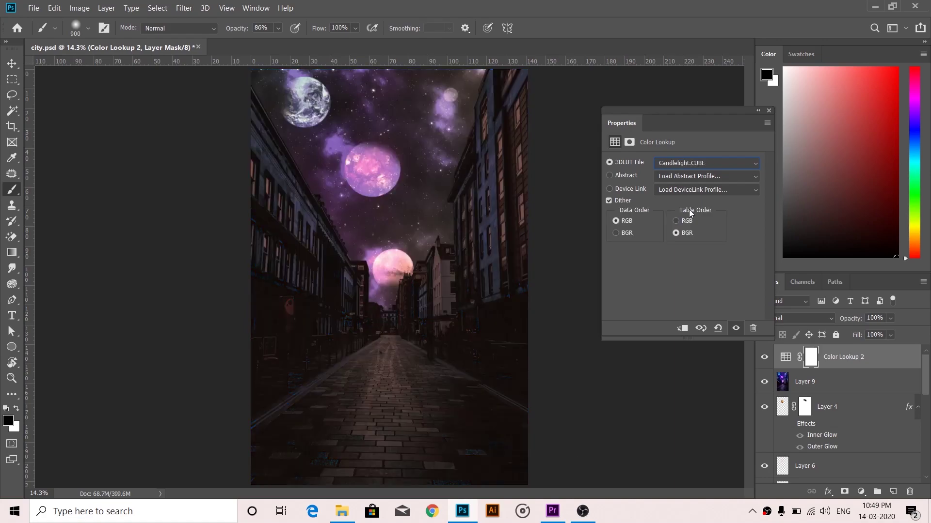
{"action": "key", "text": "Down"}
{"action": "key", "text": "Down"}
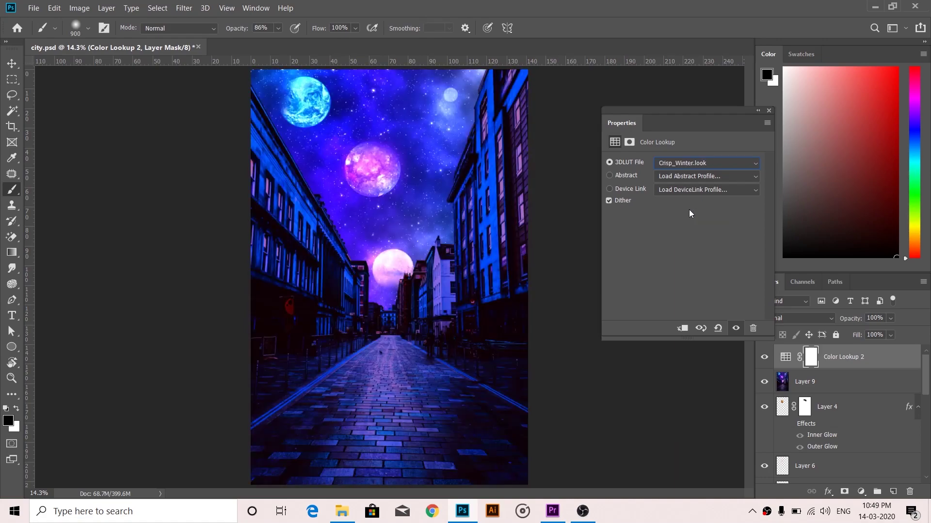
{"action": "key", "text": "Down"}
{"action": "key", "text": "Down"}
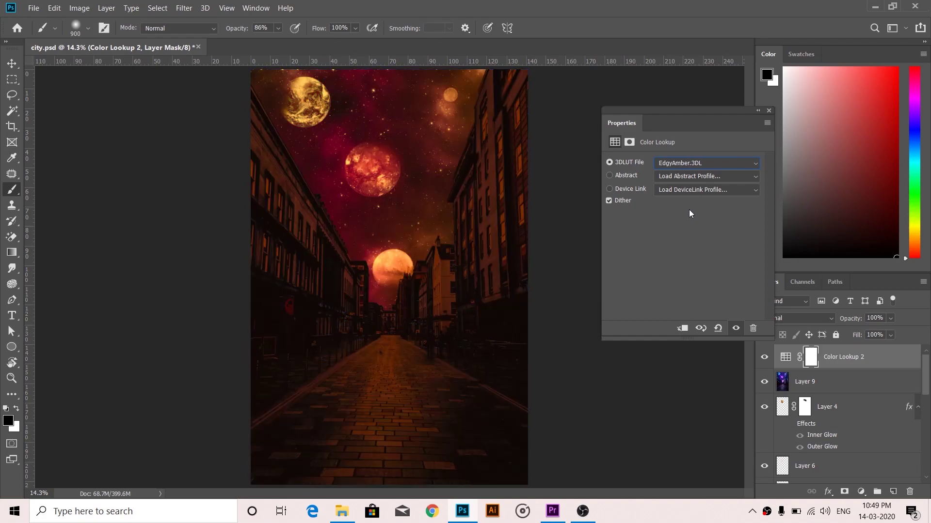
{"action": "key", "text": "Down"}
{"action": "key", "text": "Down"}
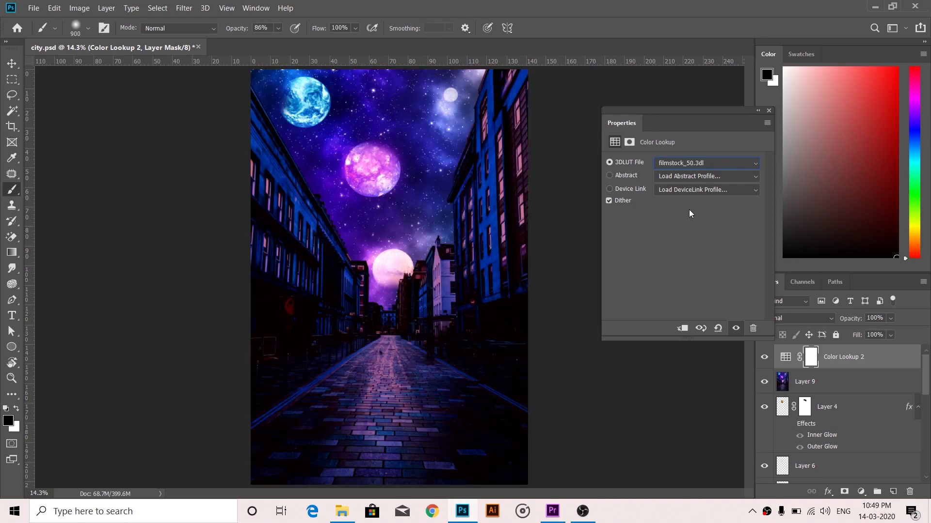
{"action": "key", "text": "Down"}
{"action": "key", "text": "Down"}
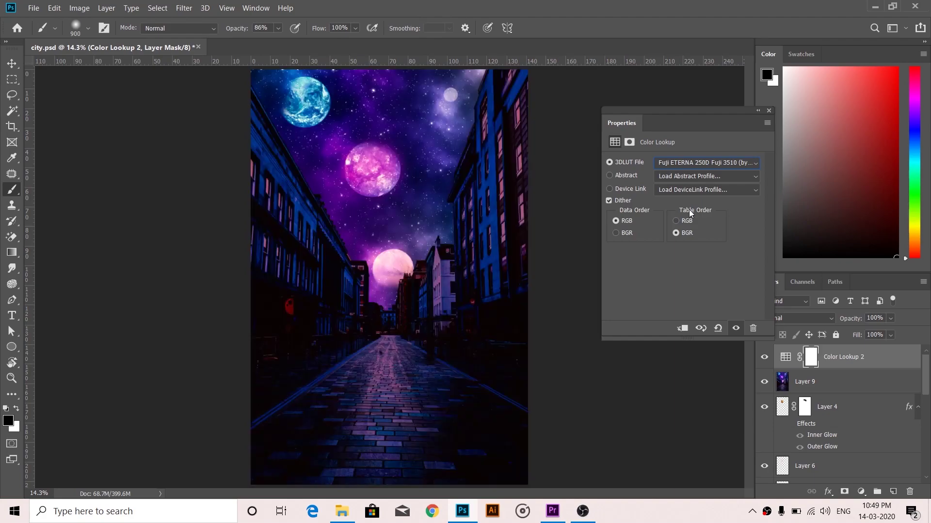
{"action": "key", "text": "Down"}
{"action": "key", "text": "Down"}
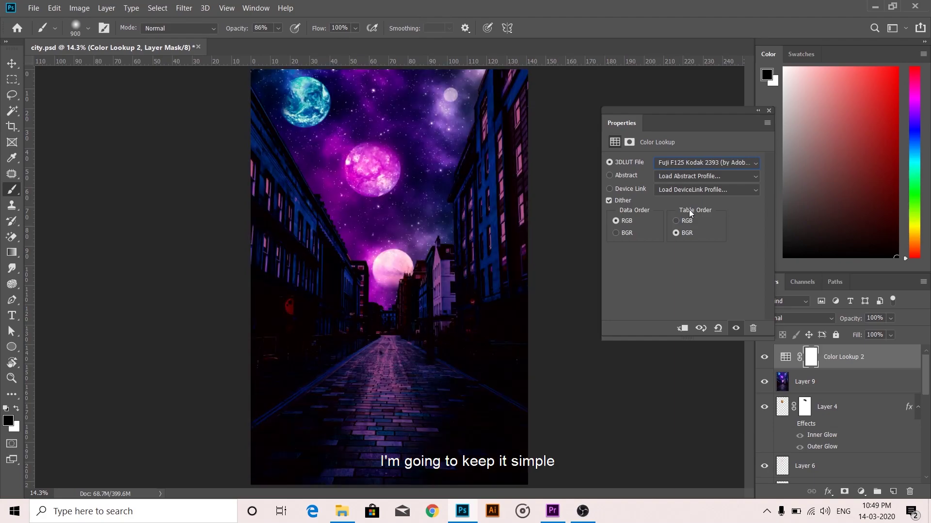
{"action": "key", "text": "Down"}
{"action": "key", "text": "Down"}
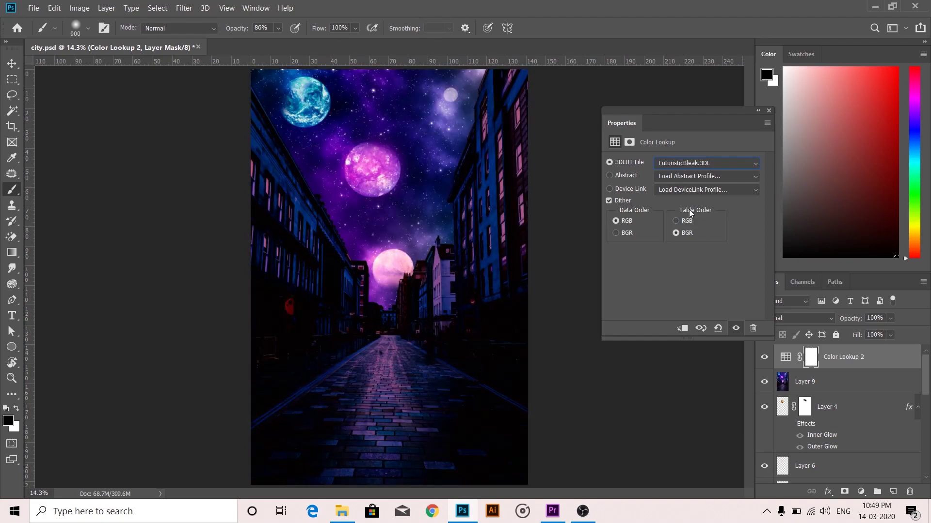
Close the Color Lookup 2 settings and hide that layer, leaving the ungraded purple composite
{"action": "left_click", "coordinate": [769, 110]}
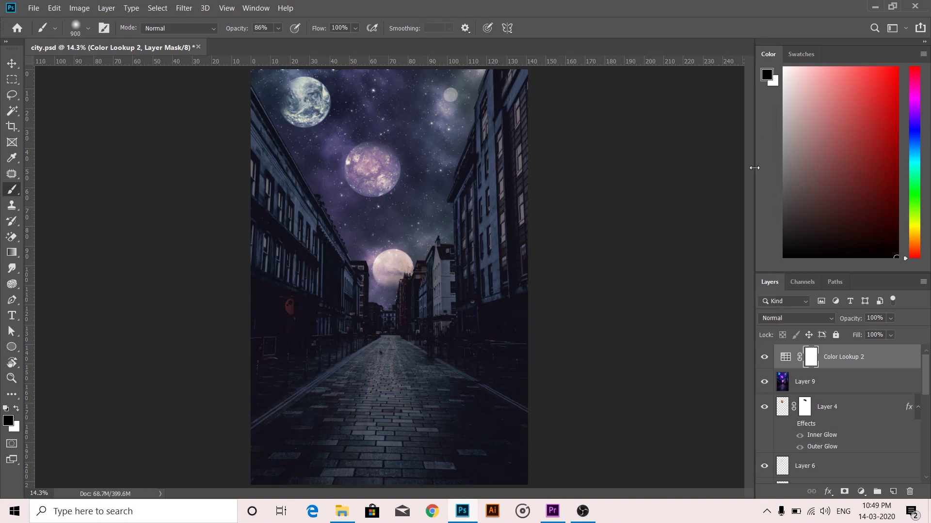
{"action": "left_click", "coordinate": [765, 359]}
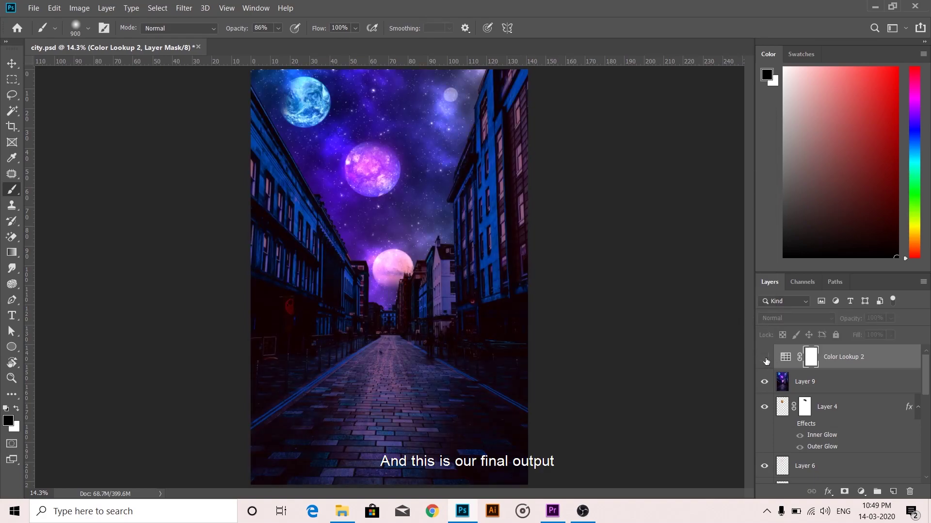